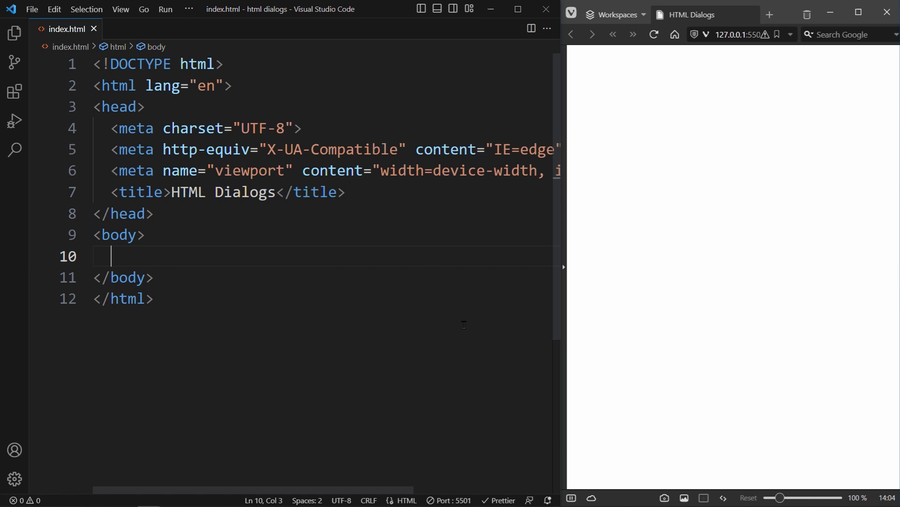
type("<dialog")
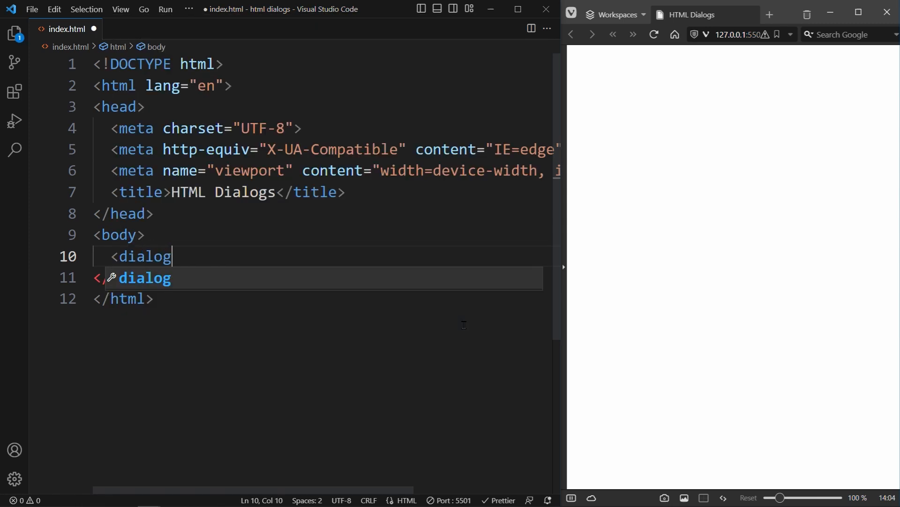
type(" id")
type("=\"lo")
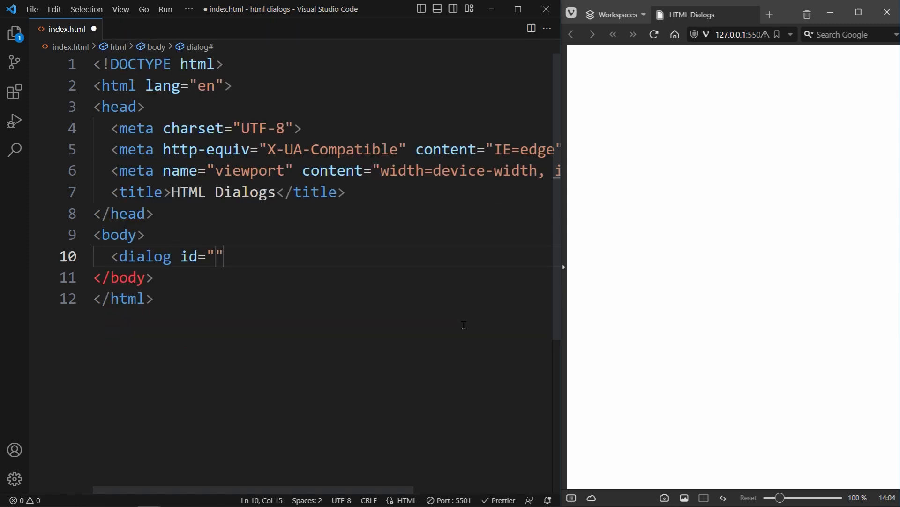
type("gin-dialog")
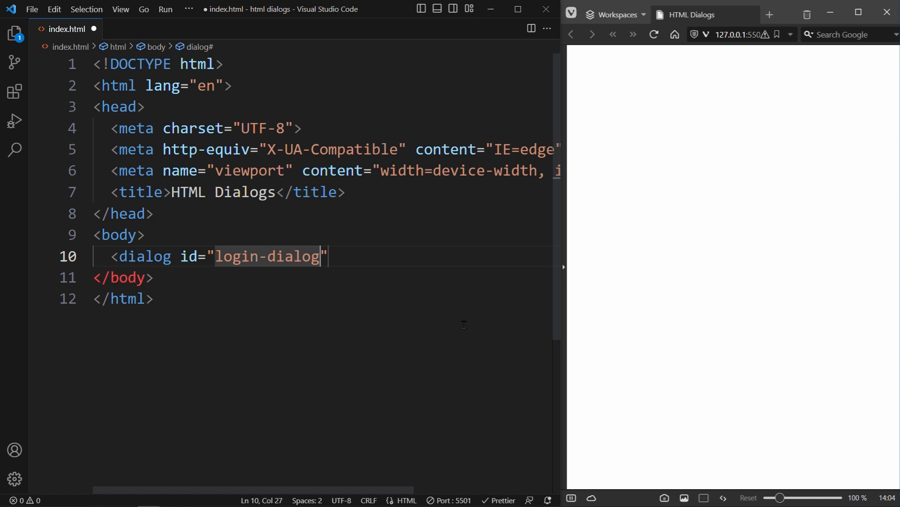
- Add a <dialog id="login-dialog"> containing an h2 heading and the pasted email/password login form, and save
key("End")
type(">")
key("Return")
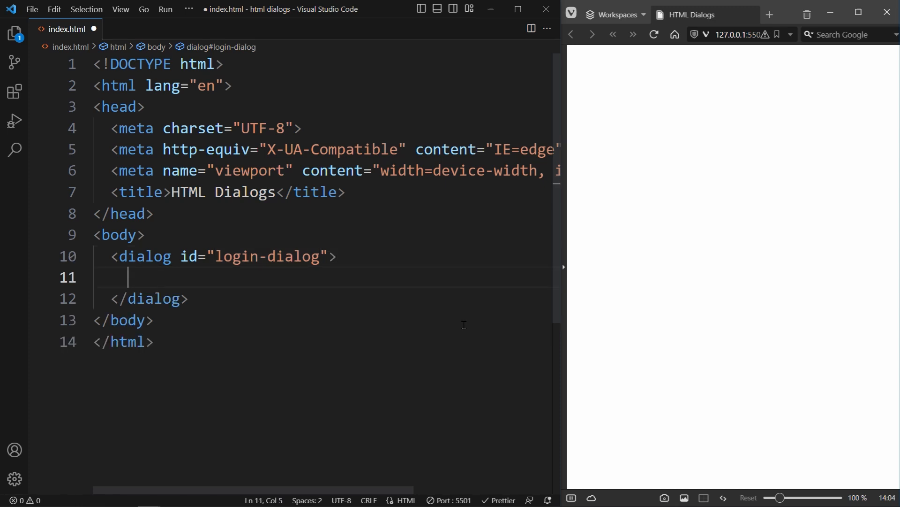
type("h2")
key("Tab")
type("Lo")
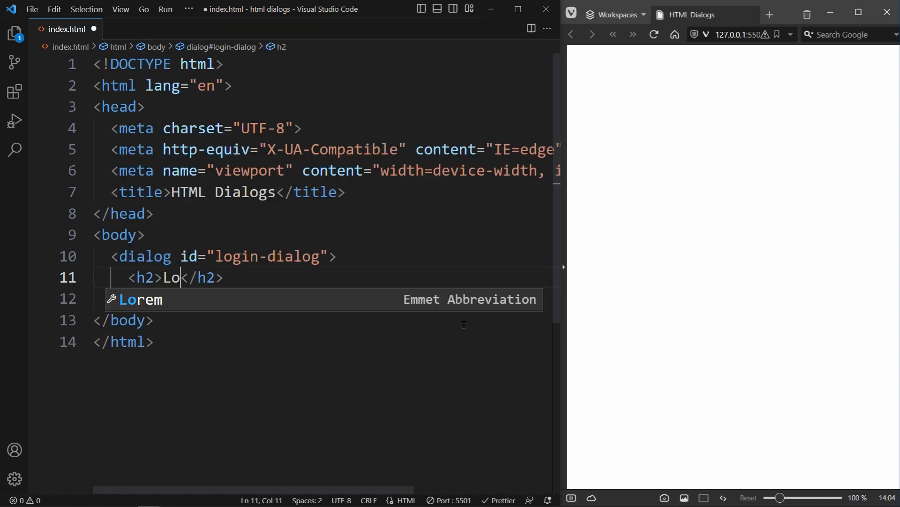
type("gin")
key("End")
key("Return")
type("<form>       <input type=\"email\">       <input type=\"password\">       <button>Login</button>     </form>")
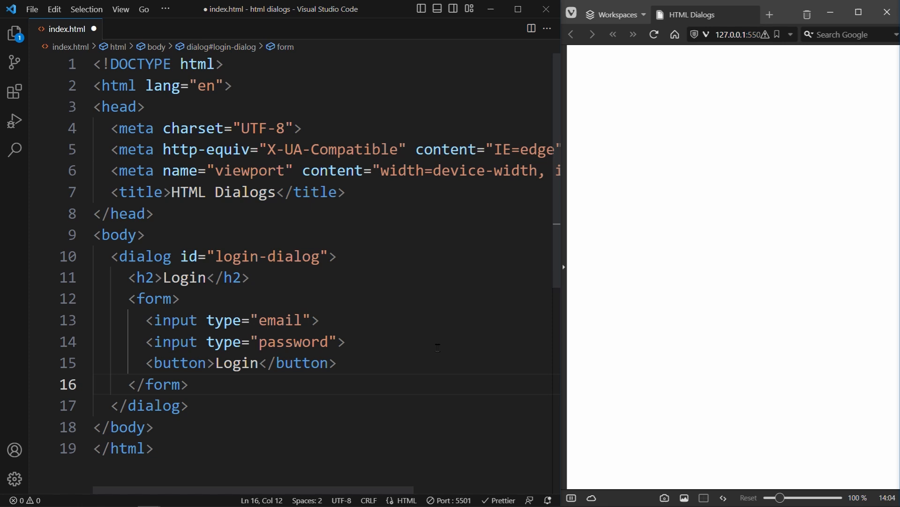
key("ctrl+s")
scroll(434, 350, "down", 1)
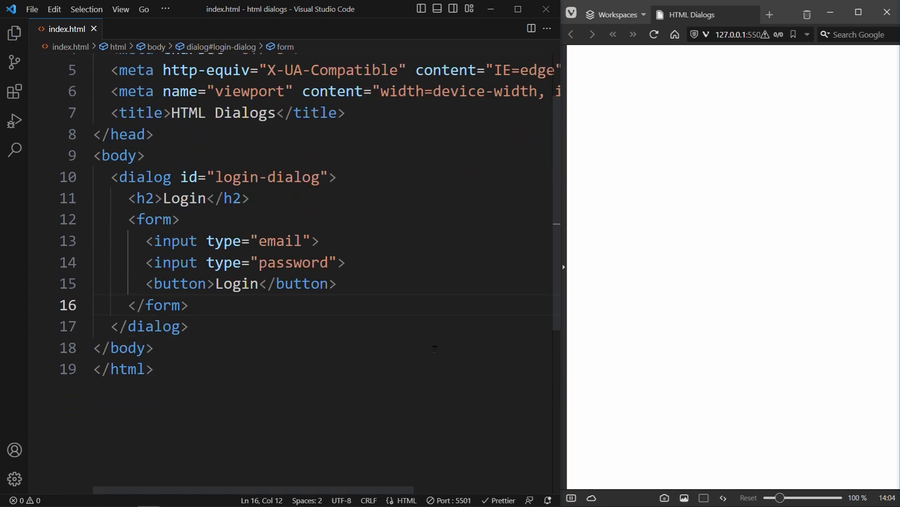
scroll(434, 350, "down", 1)
- Add a script that gets the dialog via getElementById("login-dialog") and calls dialog.showModal(), then save
key("Down")
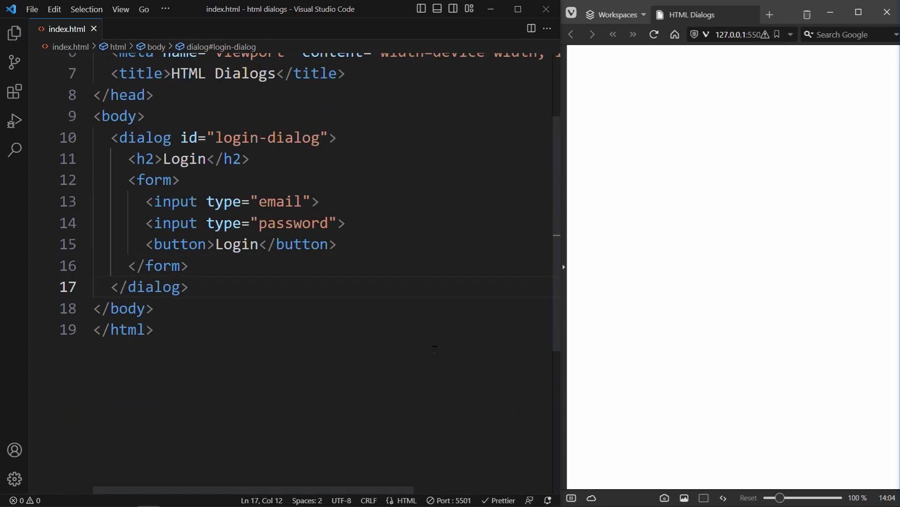
key("Return")
key("Return")
type("scr")
key("Tab")
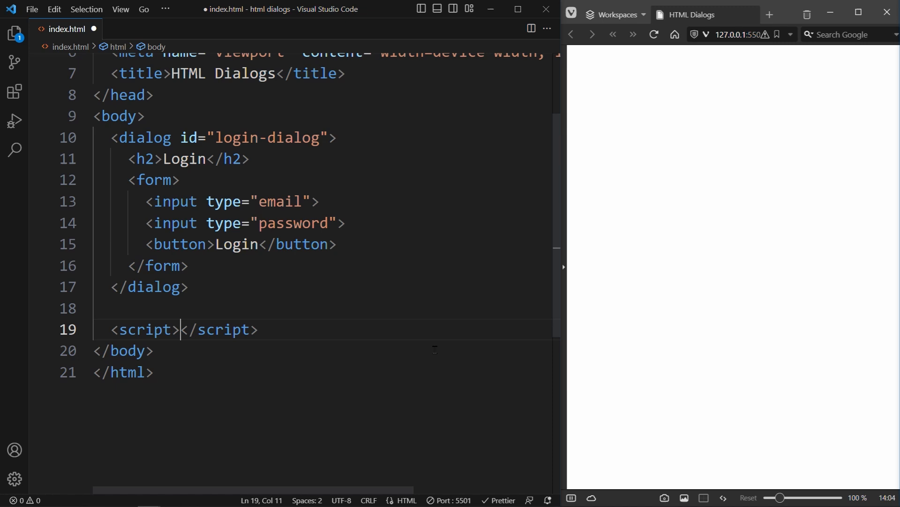
key("Return")
type("const dialog ")
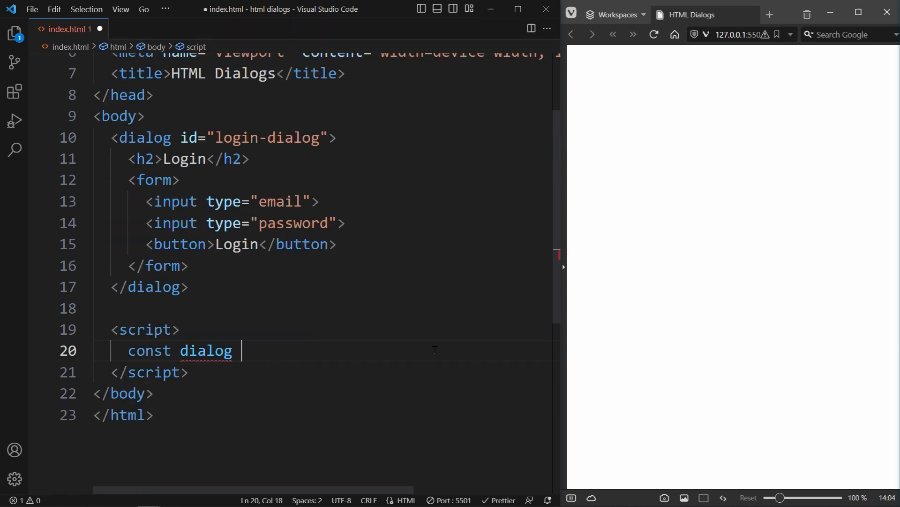
type("= document.getElementBy")
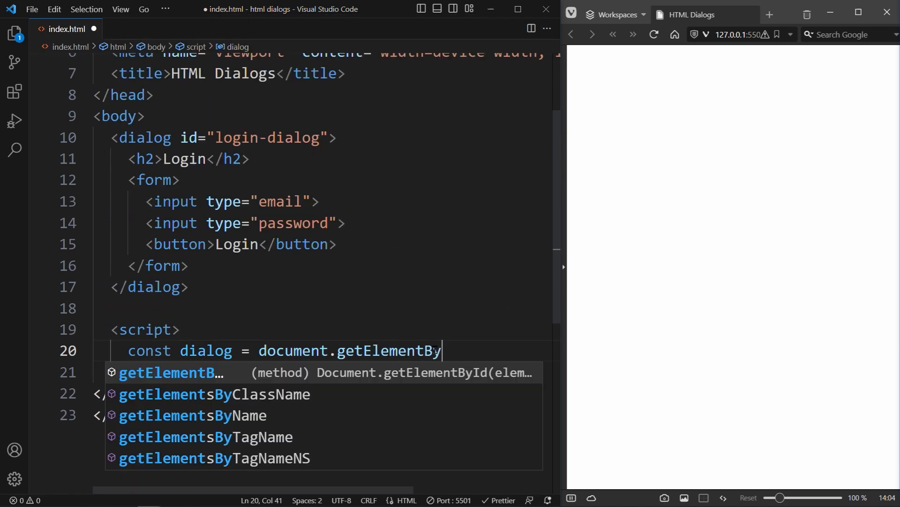
type("Id(")
left_click_drag(209, 138, 321, 137)
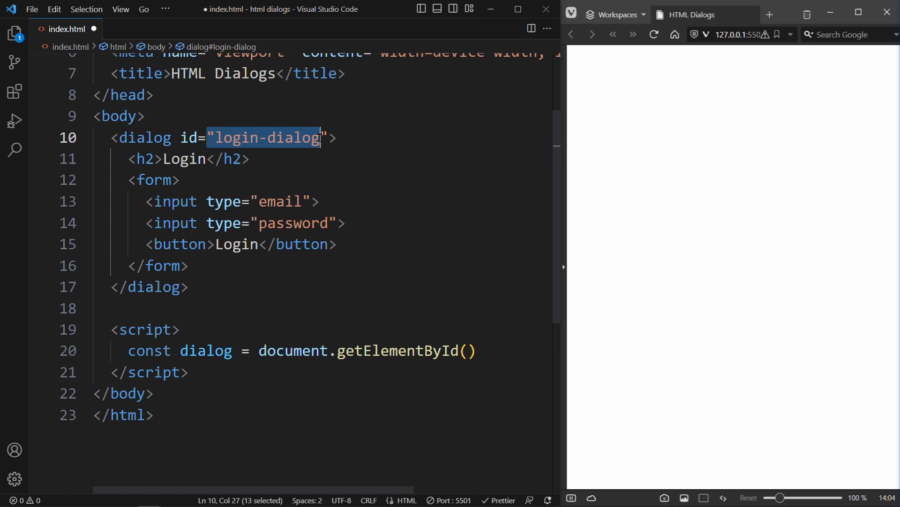
key("ctrl+c")
left_click(470, 351)
key("ctrl+v")
key("ctrl+s")
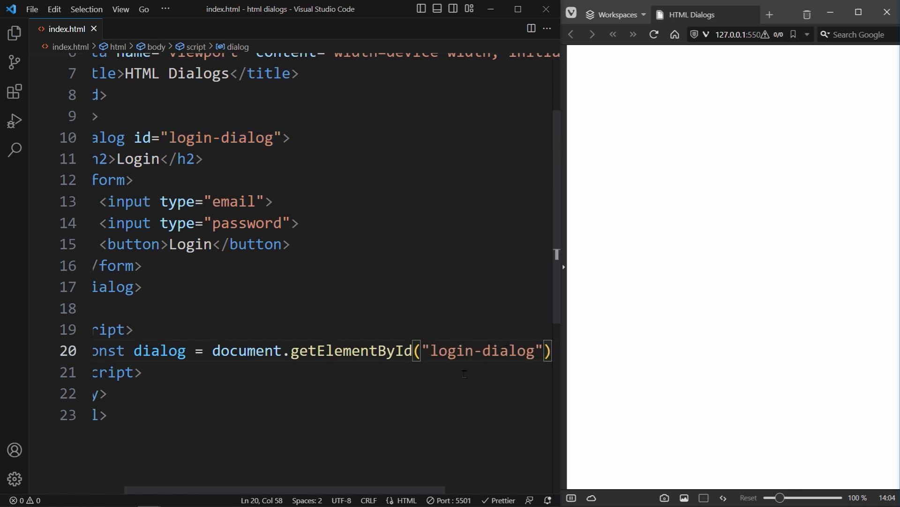
key("End")
key("Return")
type("dia")
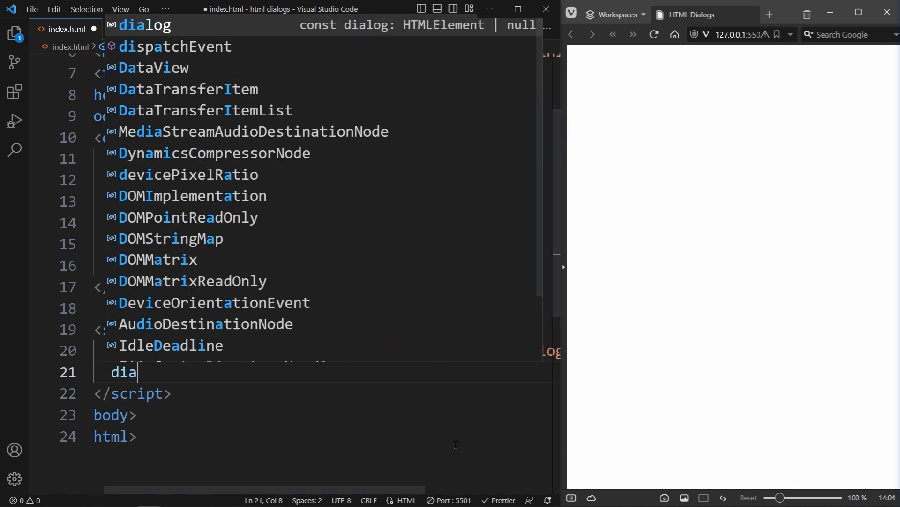
type("log.showModal(")
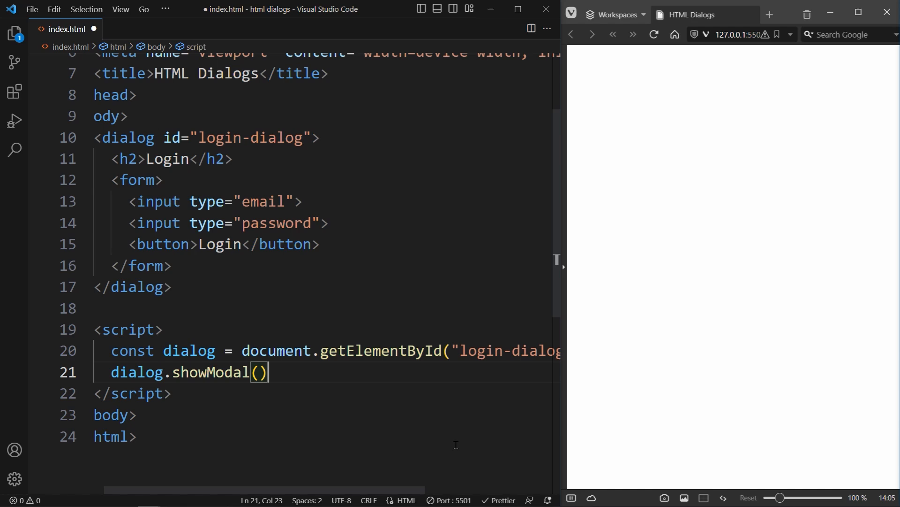
key("ctrl+s")
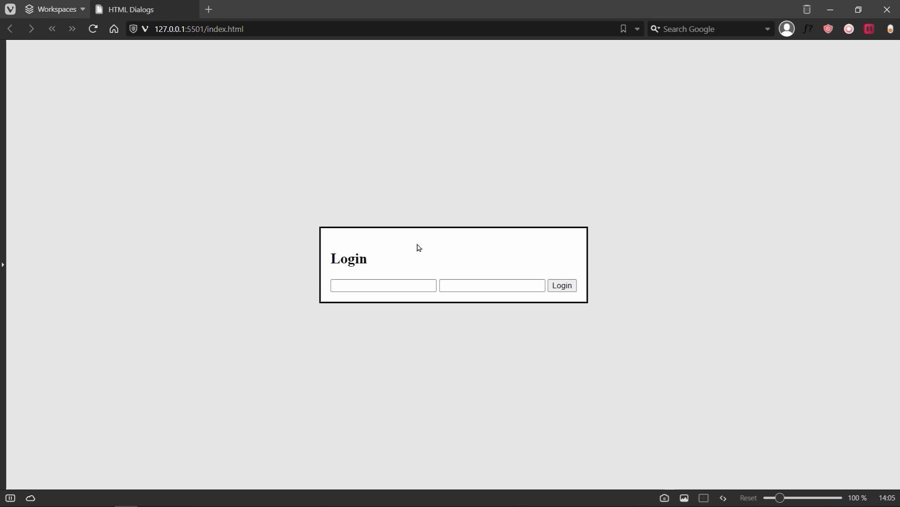
- Inspect the page in Vivaldi's developer tools and select the dialog's ::backdrop node in the top layer
right_click(417, 242)
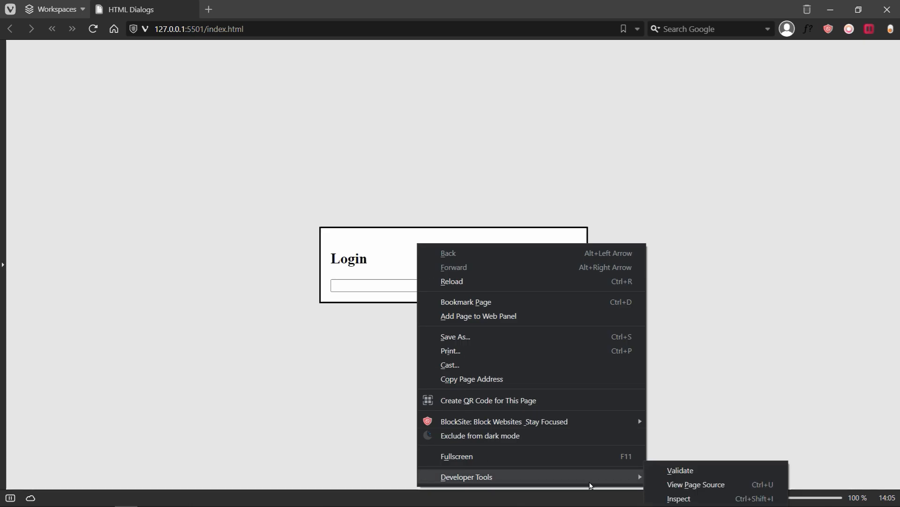
left_click(671, 499)
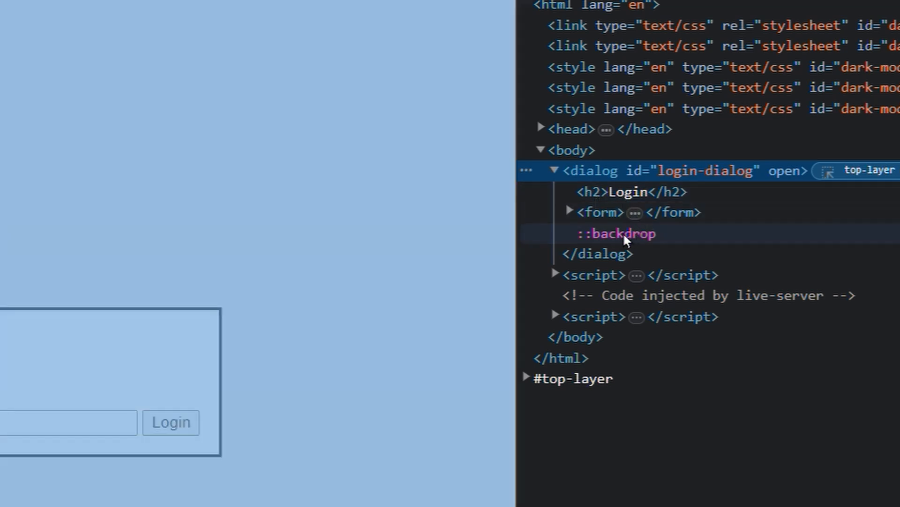
left_click(622, 235)
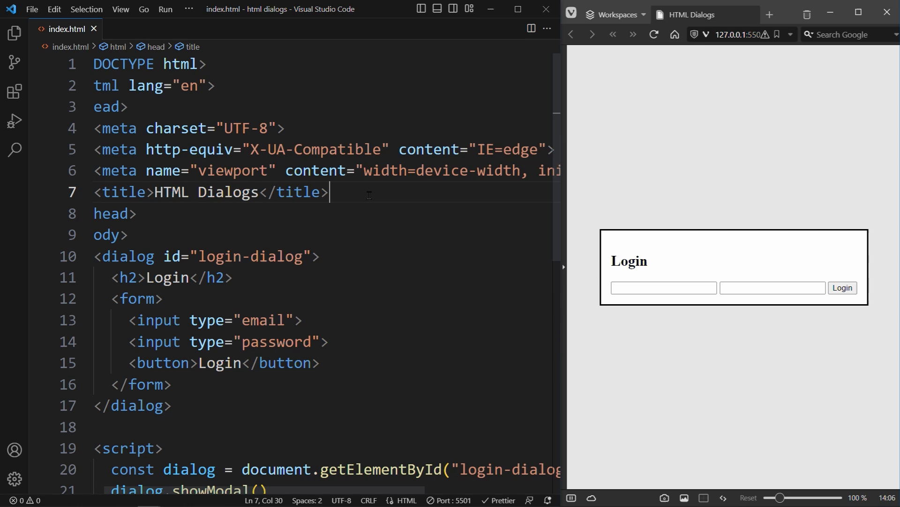
- Add a <style> block in the head with dialog::backdrop { background-color: blue; } and preview it
key("Return")
type("st")
key("Tab")
key("Return")
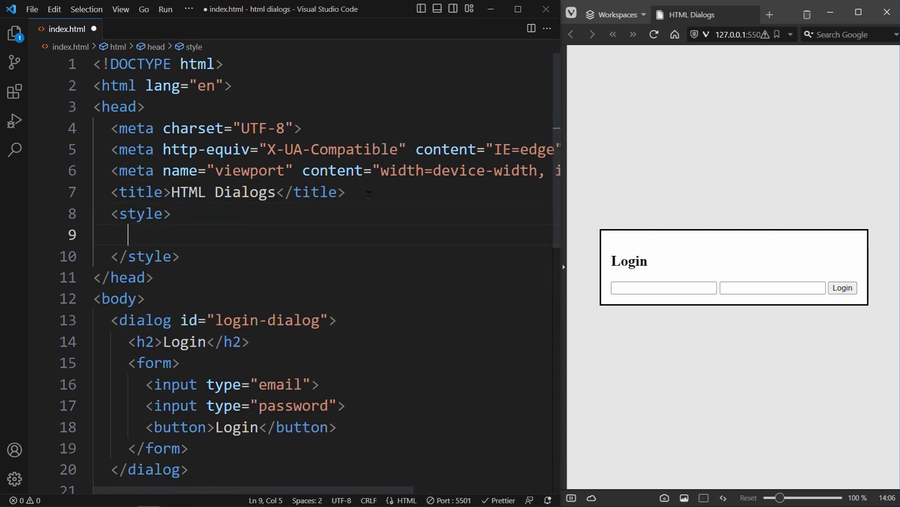
type("dialog::ba")
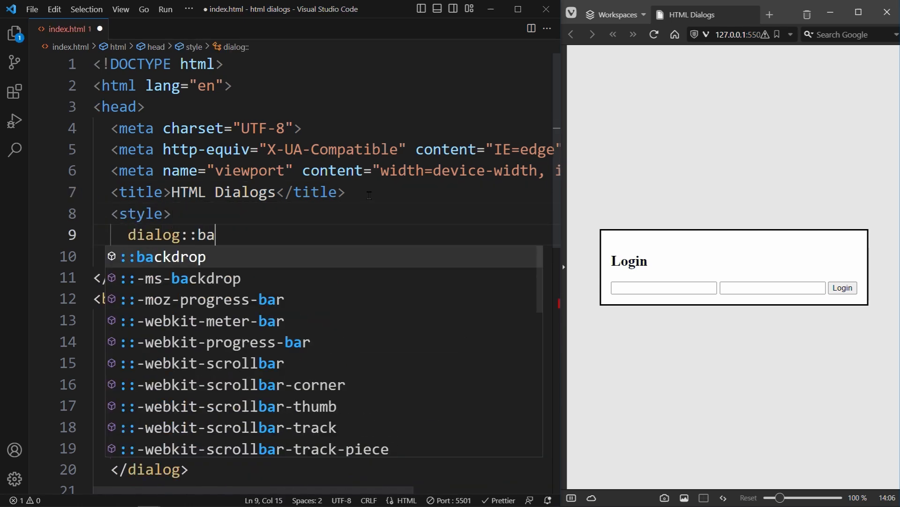
type("ckdrop")
key("Escape")
type("{")
key("Return")
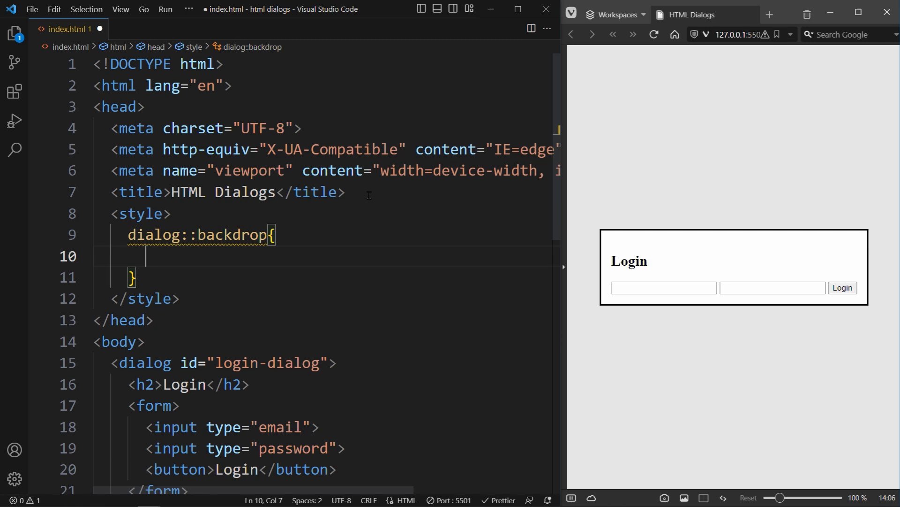
type("background-colo")
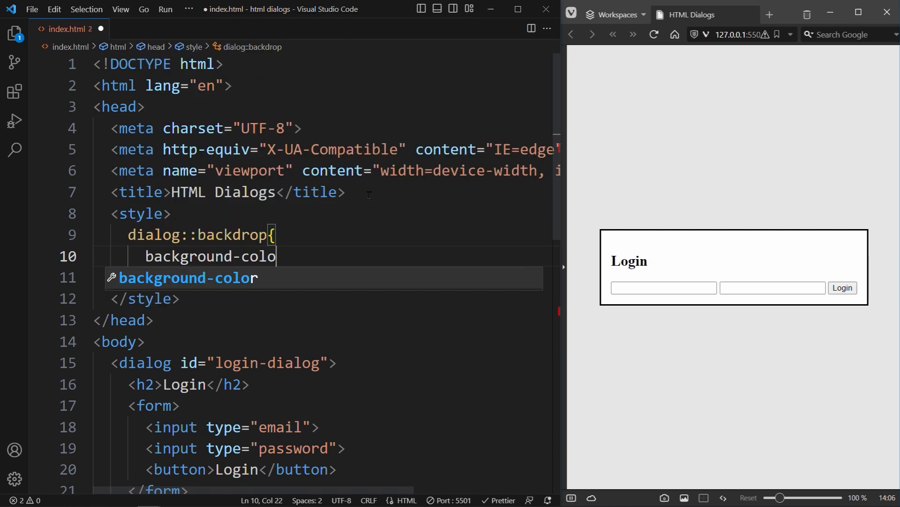
key("Tab")
type("blu")
key("Tab")
key("ctrl+s")
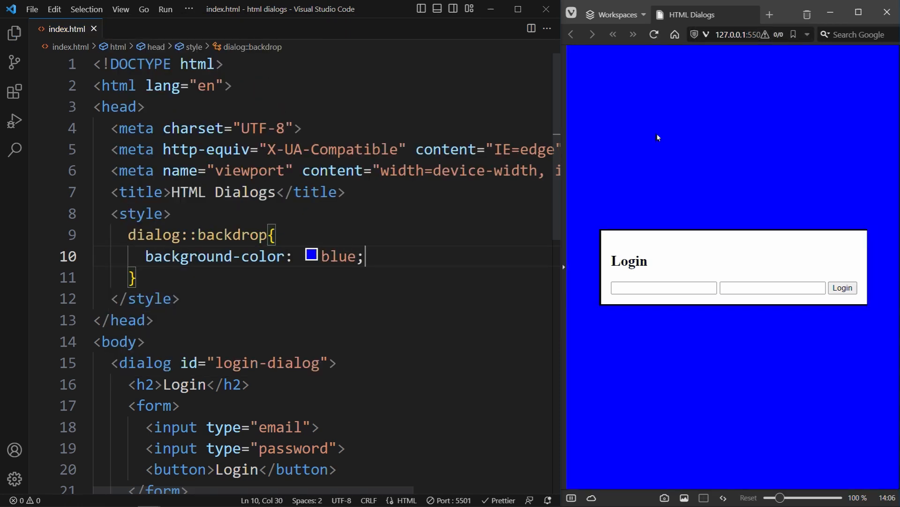
left_click(657, 133)
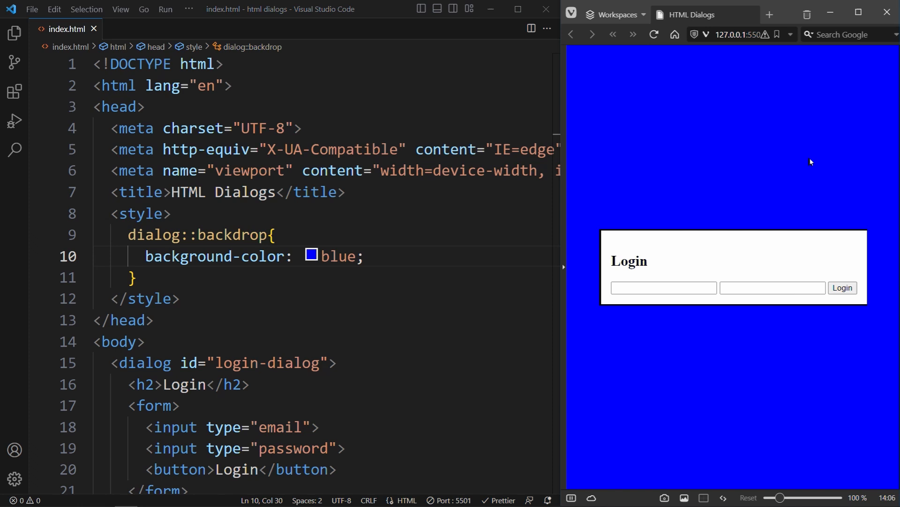
- Delete the dialog::backdrop rule again, leaving the style block empty, and save
left_click_drag(252, 285, 131, 234)
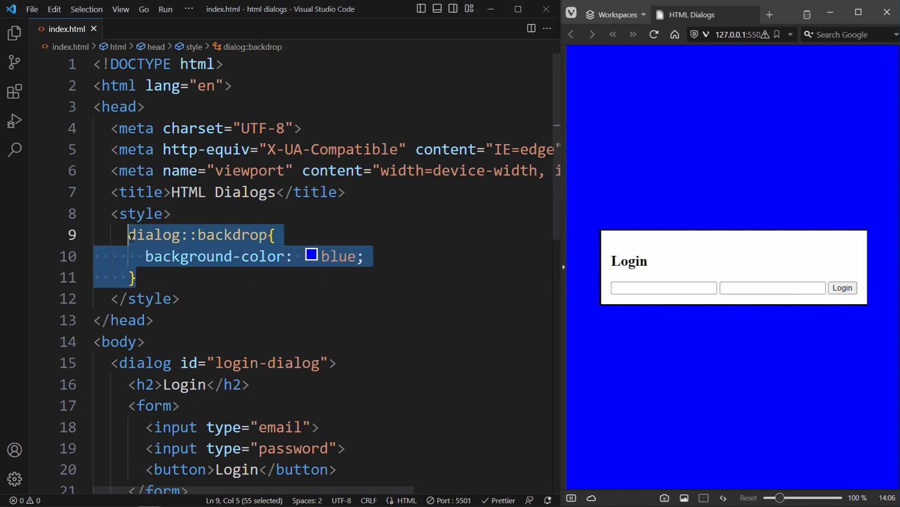
key("BackSpace")
key("ctrl+s")
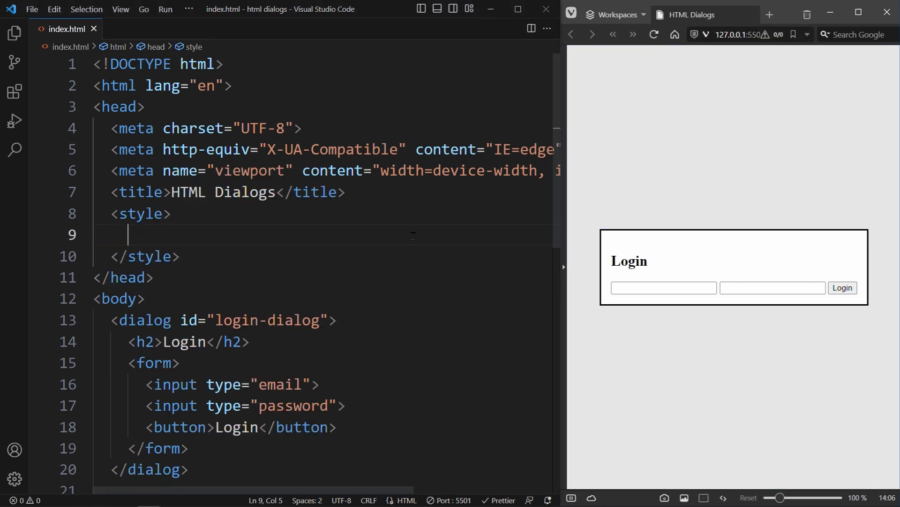
scroll(413, 235, "down", 5)
scroll(422, 281, "down", 2)
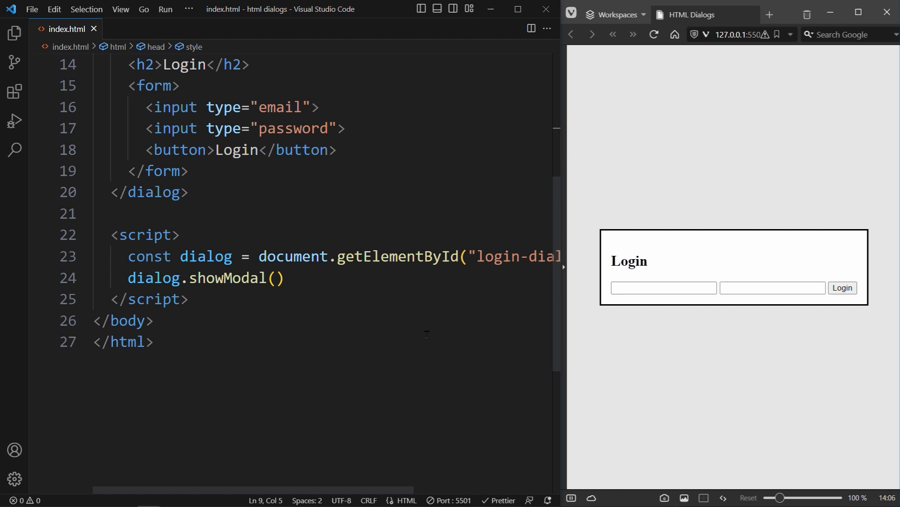
scroll(426, 334, "up", 2)
- Remove the dialog.showModal() call so the page loads without the dialog, and save
left_click_drag(284, 318, 128, 317)
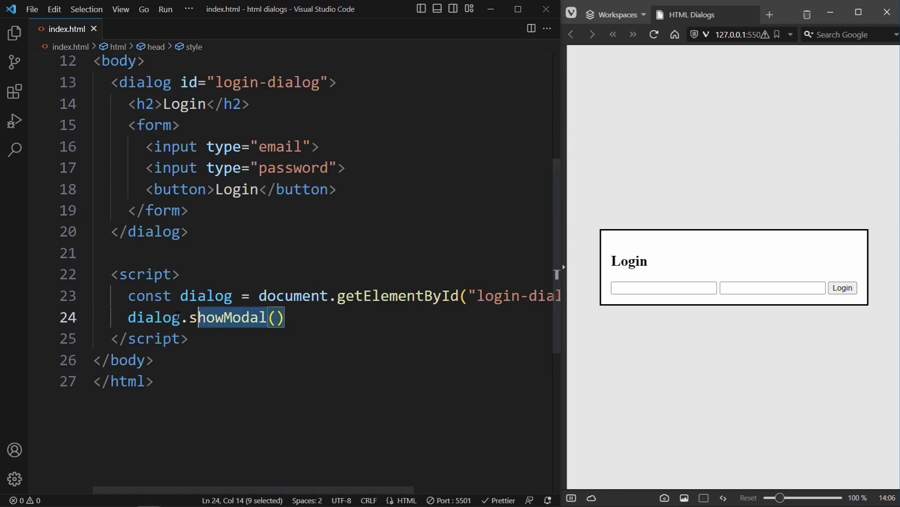
key("BackSpace")
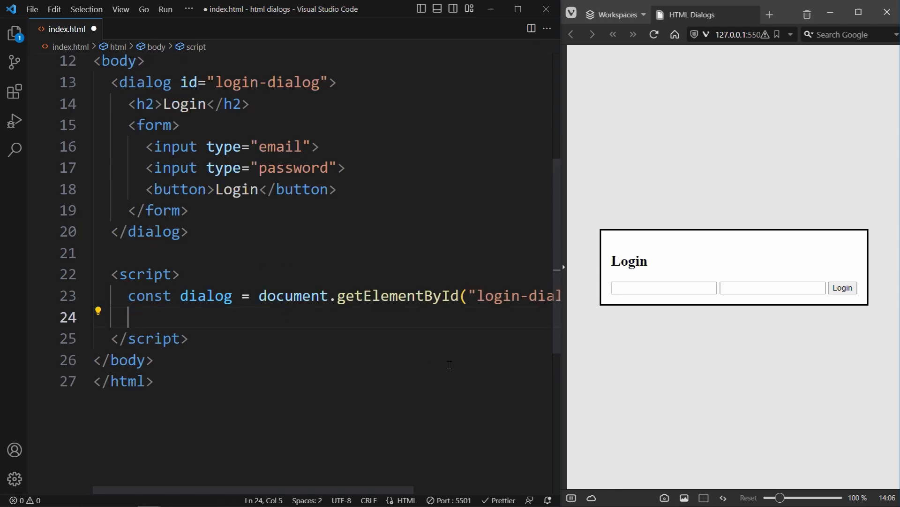
key("ctrl+s")
scroll(422, 317, "up", 2)
scroll(282, 282, "up", 2)
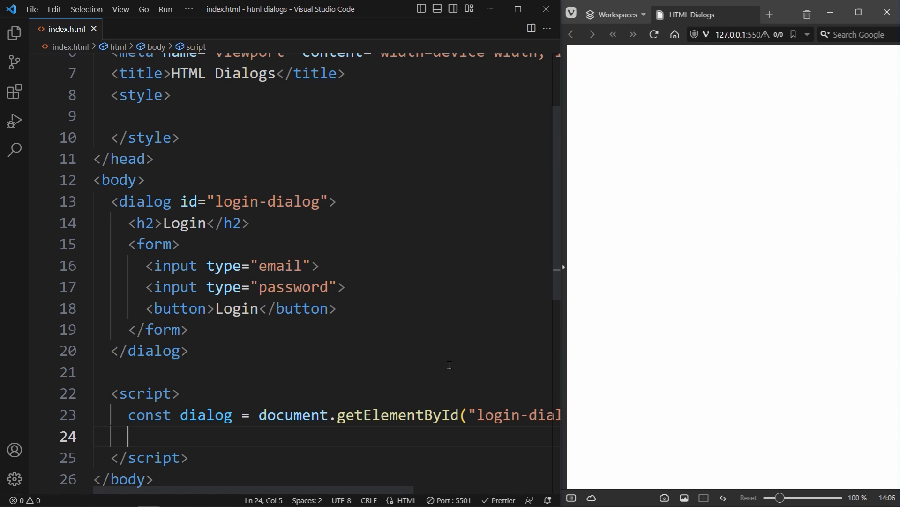
- Add a <button>Login</button> right after the body tag, save, and try it in the preview
left_click(186, 182)
key("Return")
key("Return")
key("Up")
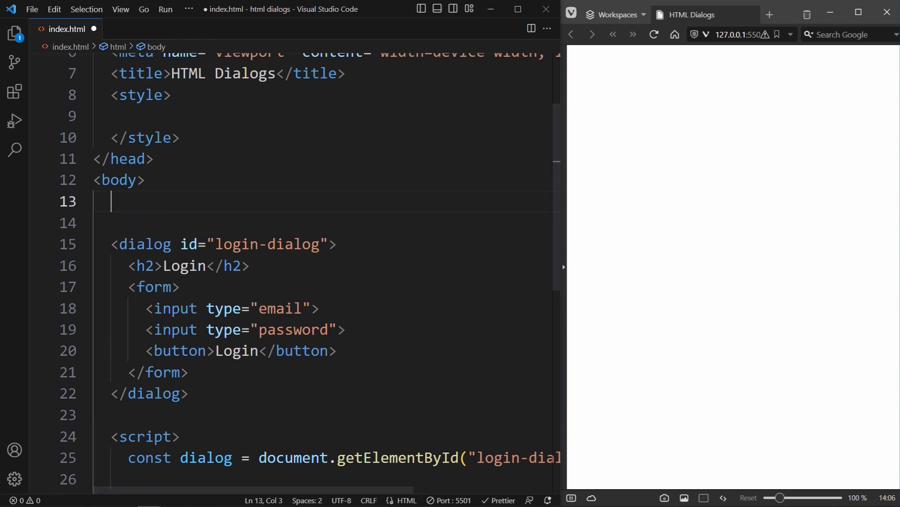
type("<but")
key("Tab")
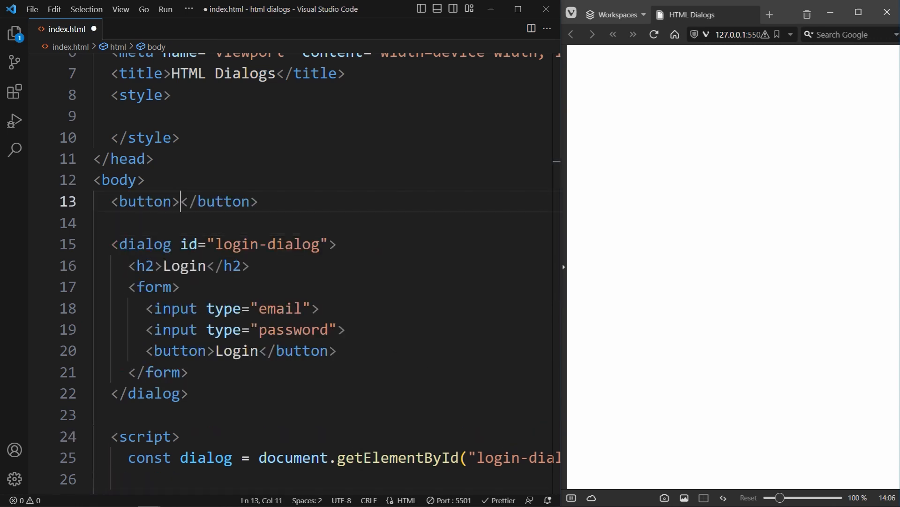
type("Login")
key("ctrl+s")
left_click(687, 85)
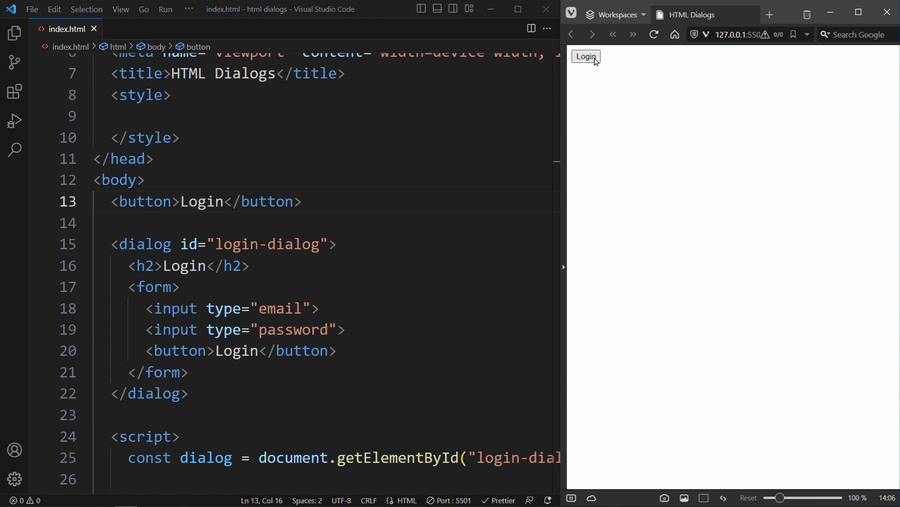
- Give the Login button an onclick=showLoginDialog() handler without quotes and save
key("alt+Tab")
key("Left")
key("Left")
key("Left")
type("on")
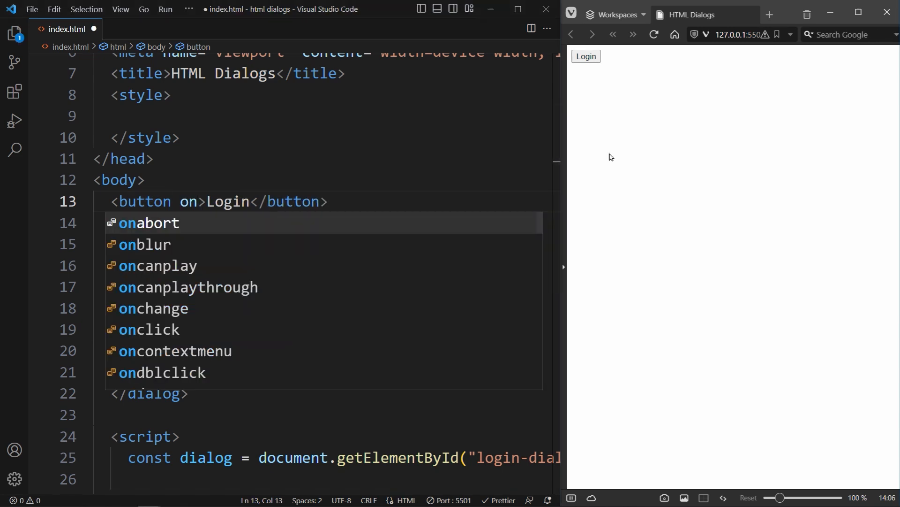
type("cl")
key("Tab")
key("BackSpace")
key("Delete")
type("sh")
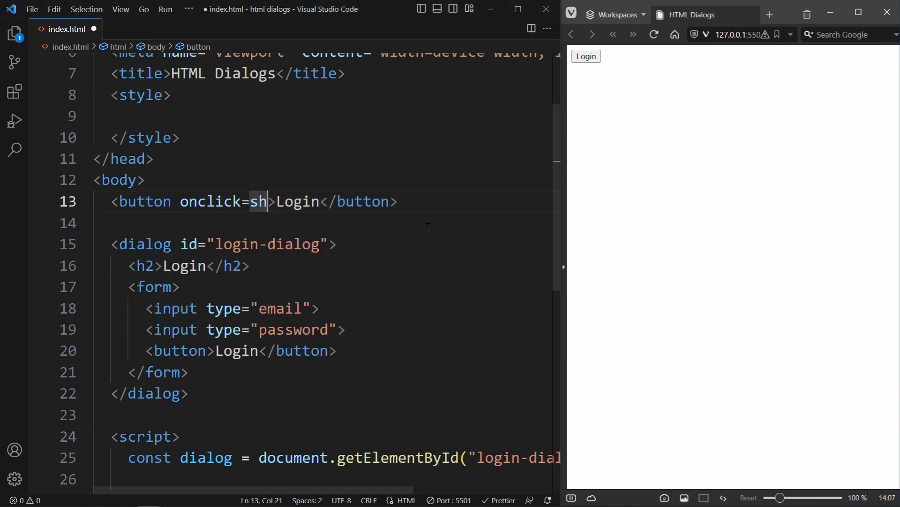
type("owLoginDialog(")
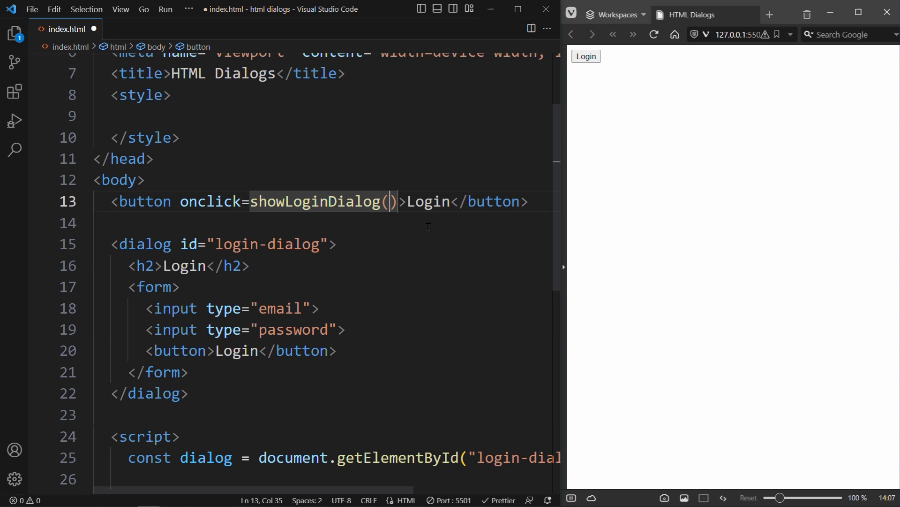
key("Right")
key("ctrl+s")
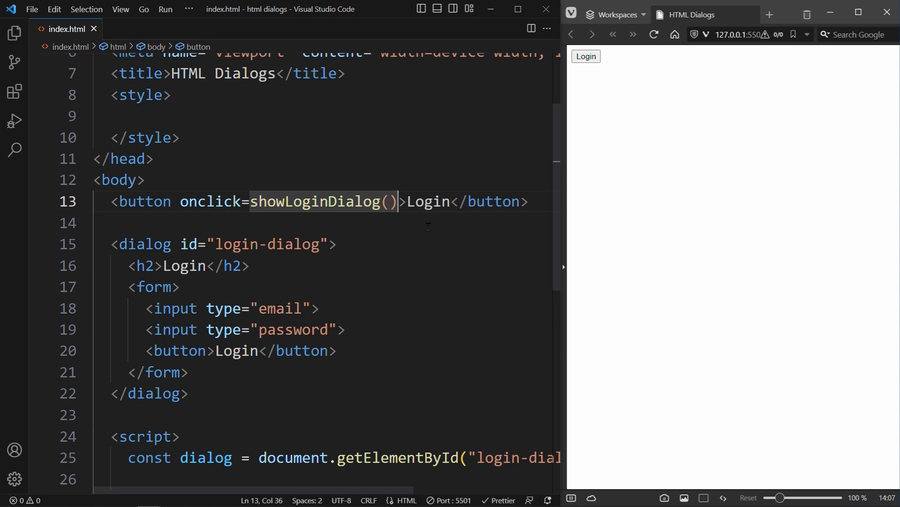
scroll(429, 226, "down", 5)
scroll(388, 211, "down", 3)
left_click(345, 206)
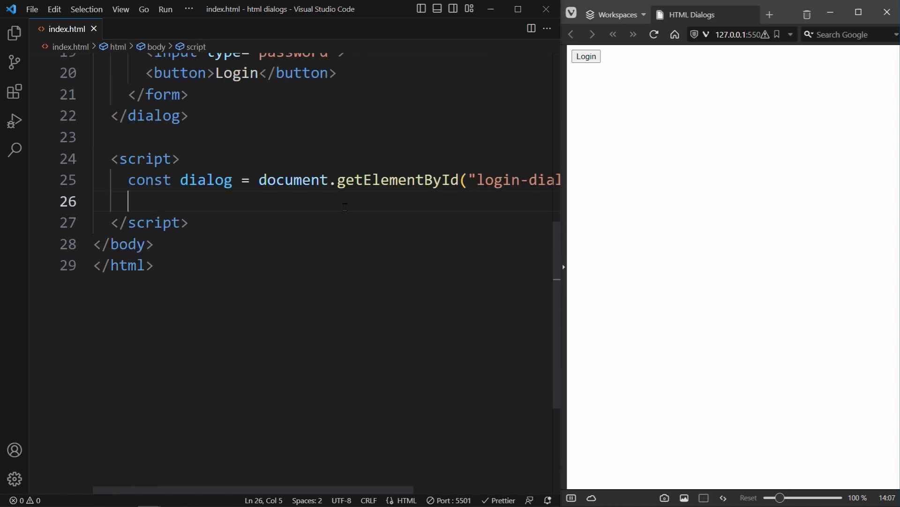
- Define function showLoginDialog() { dialog.showModal() } in the script and save
key("Return")
type("function")
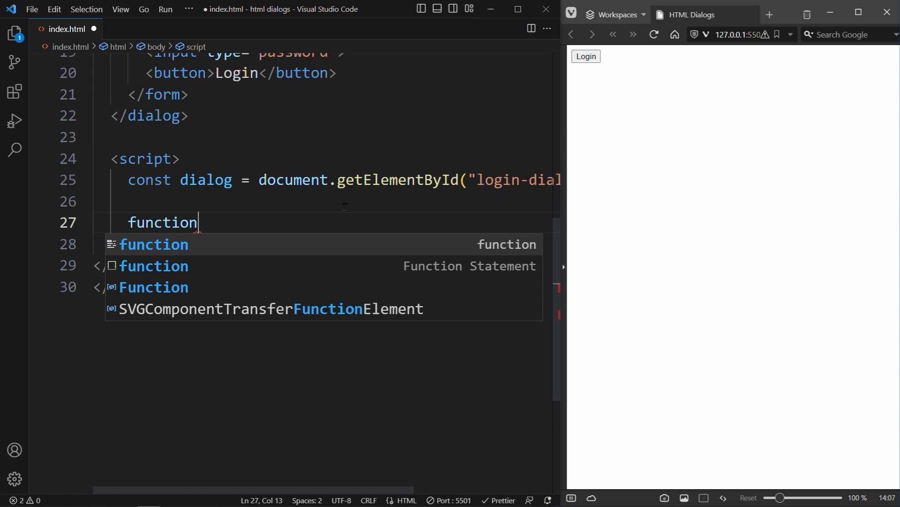
type(" showLoginDialog")
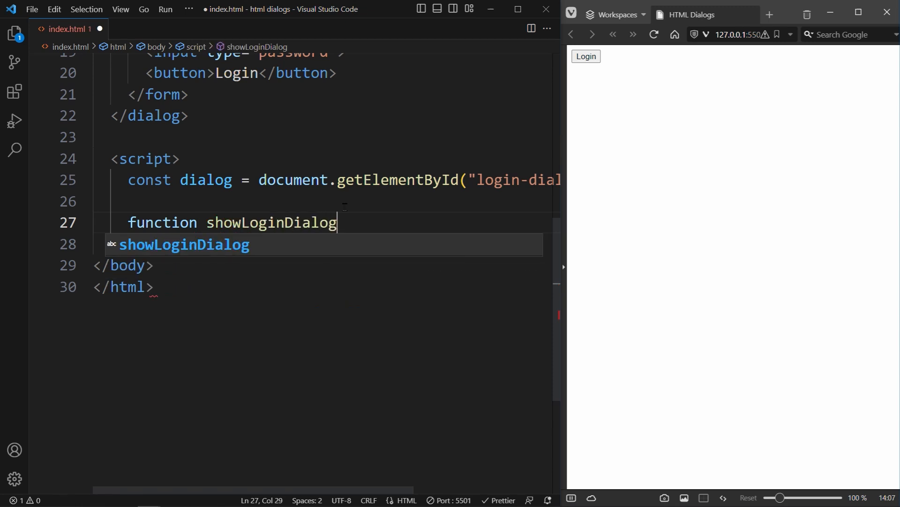
type("(){")
key("Return")
type("dialo")
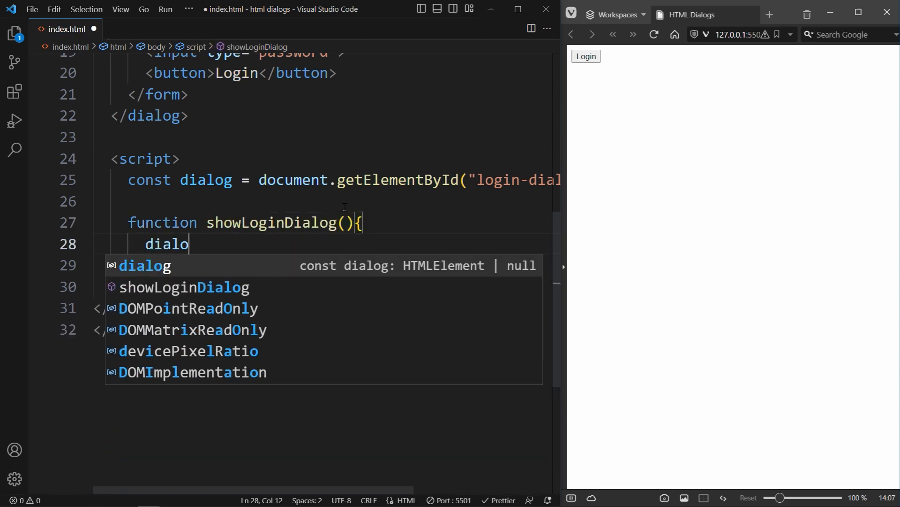
type("g.showModal()")
key("ctrl+s")
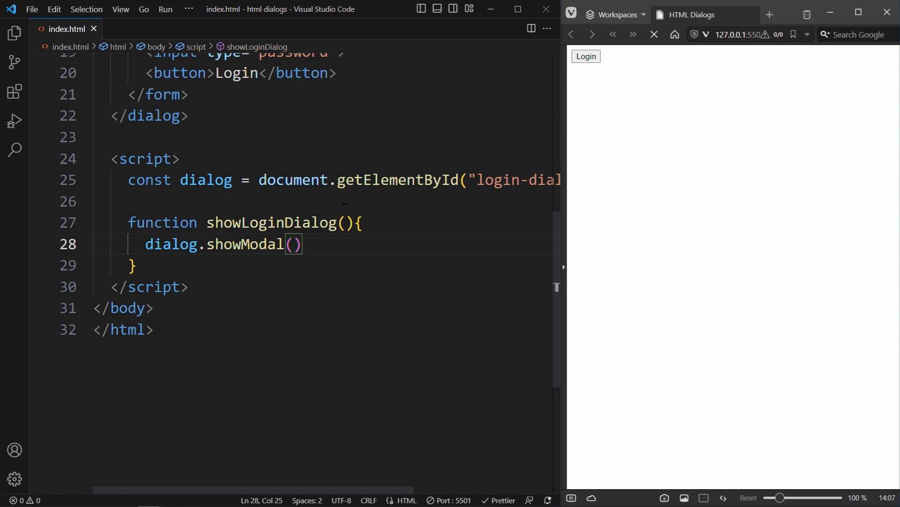
scroll(431, 267, "up", 3)
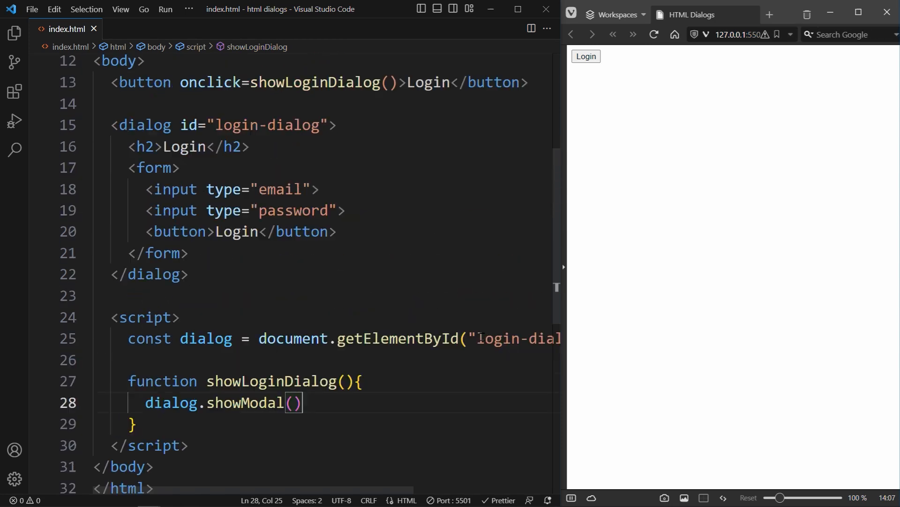
left_click(586, 56)
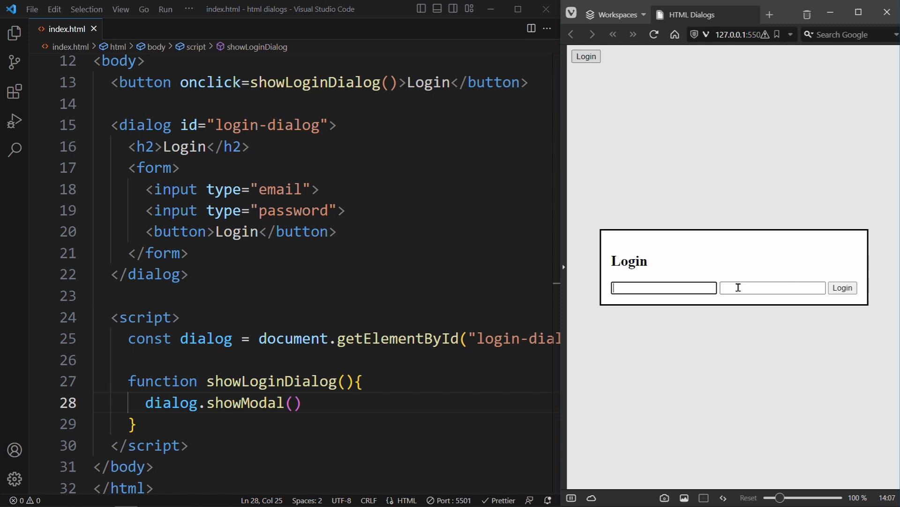
left_click(843, 289)
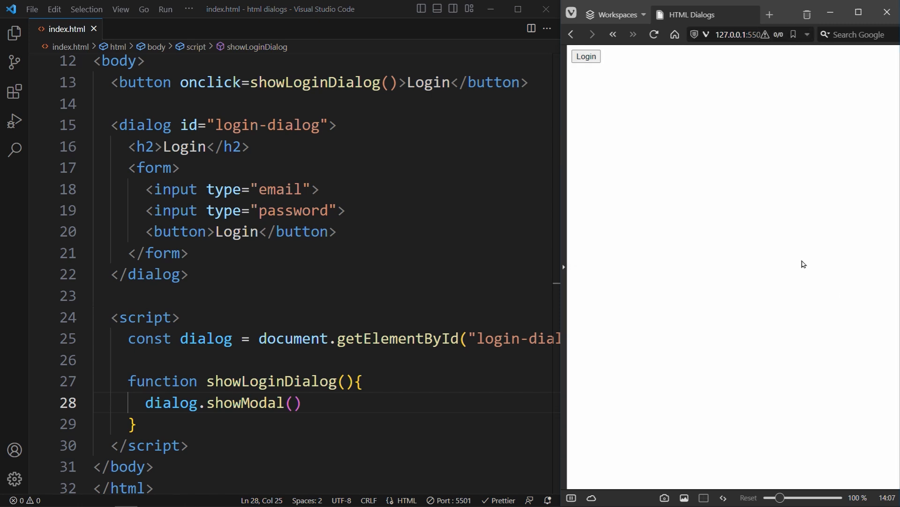
left_click(586, 56)
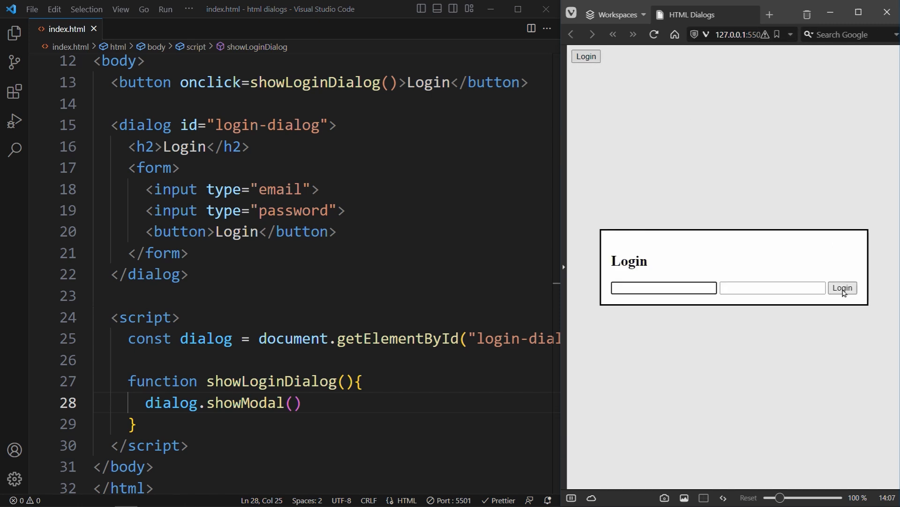
left_click(844, 290)
left_click(585, 59)
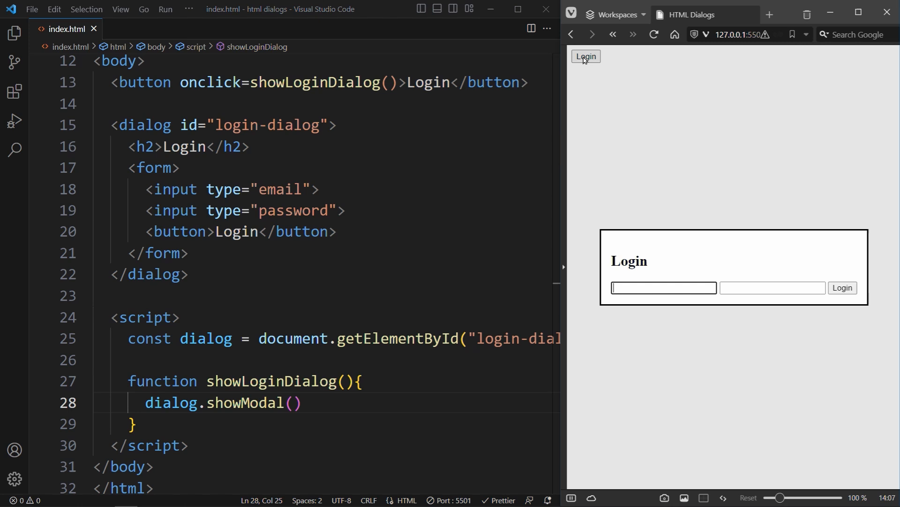
left_click(844, 289)
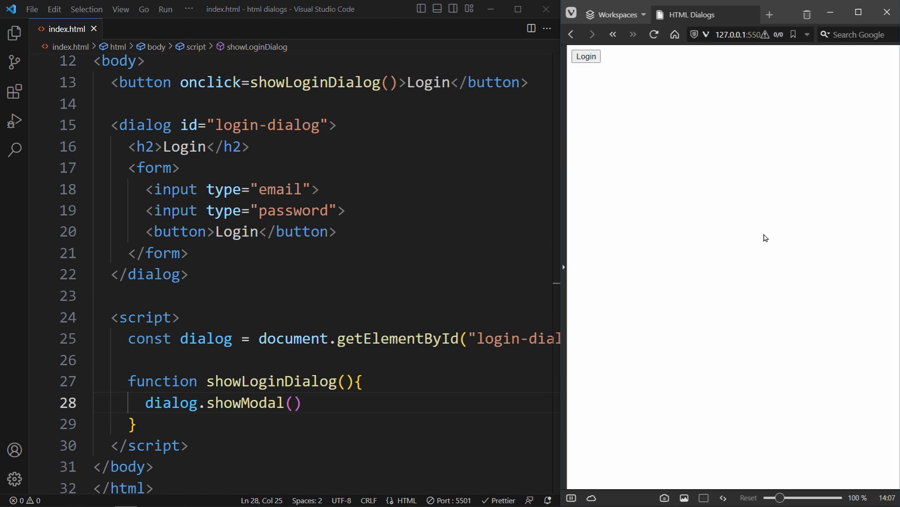
left_click(583, 61)
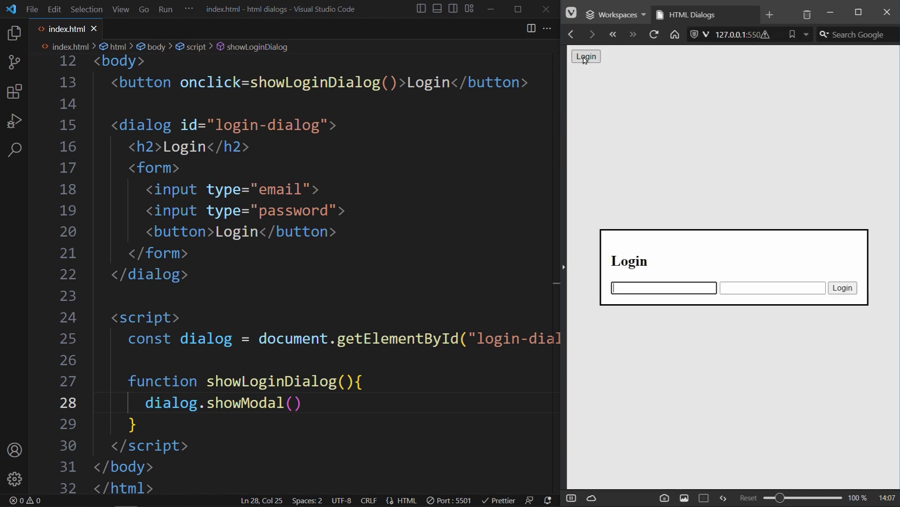
left_click(843, 288)
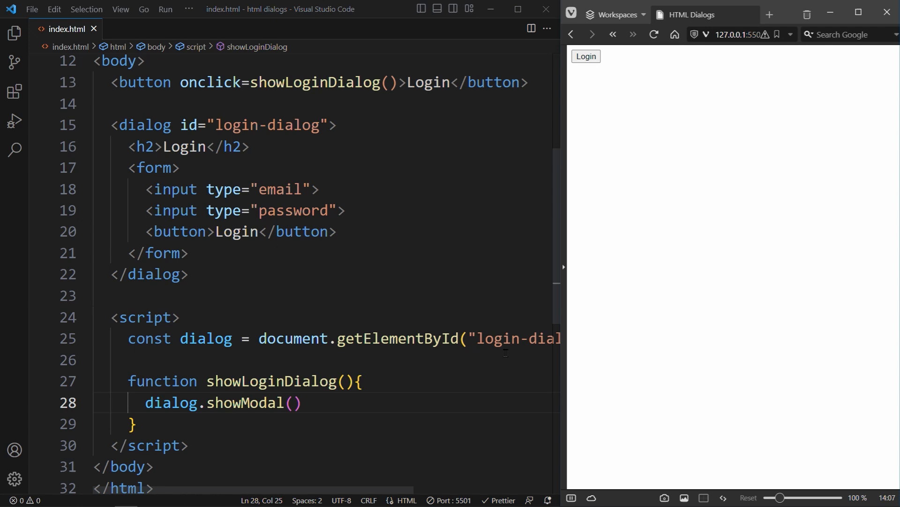
- Add a <button type="button">Cancel</button> after the form's Login button and save
left_click(403, 232)
key("Return")
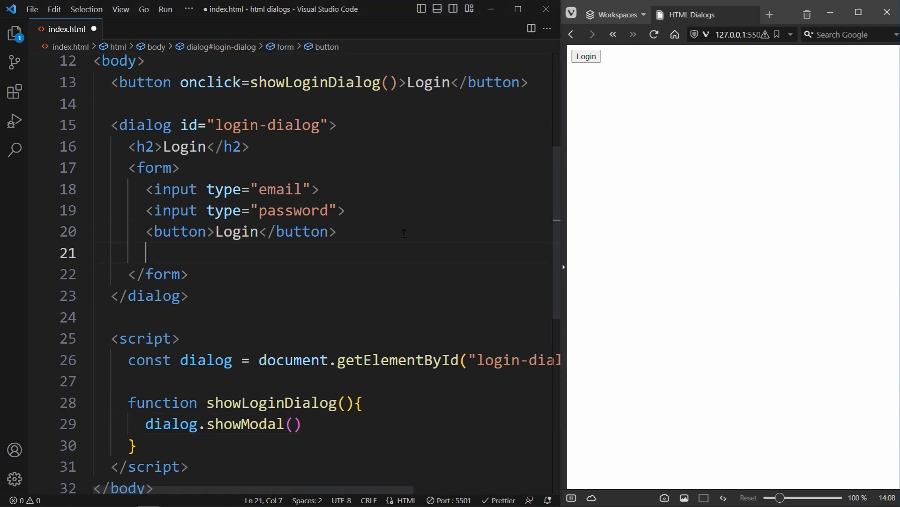
type("<button>Cancel")
key("ctrl+s")
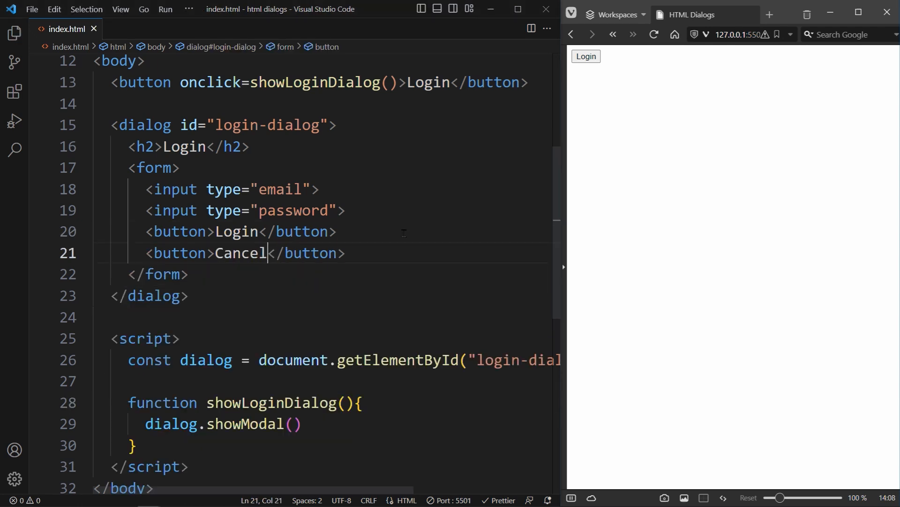
key("ctrl+Left")
key("Left")
type("type=\"button")
key("Right")
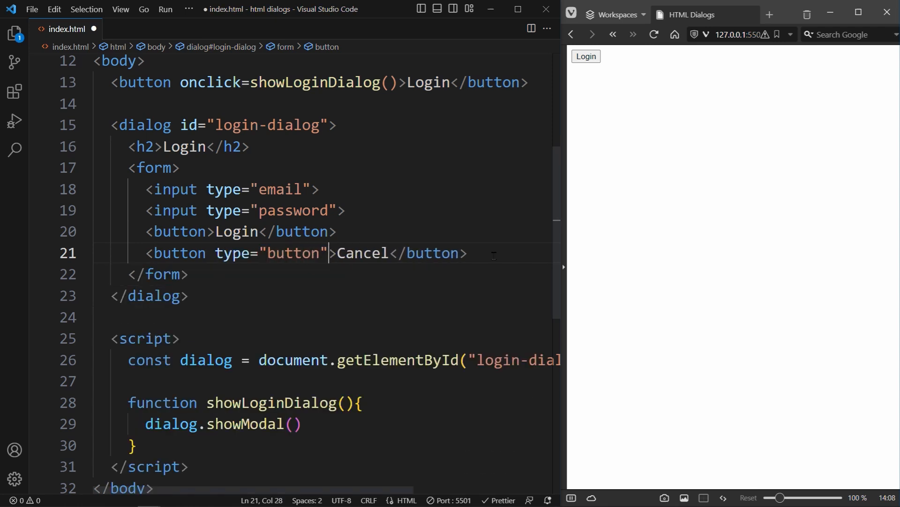
key("ctrl+s")
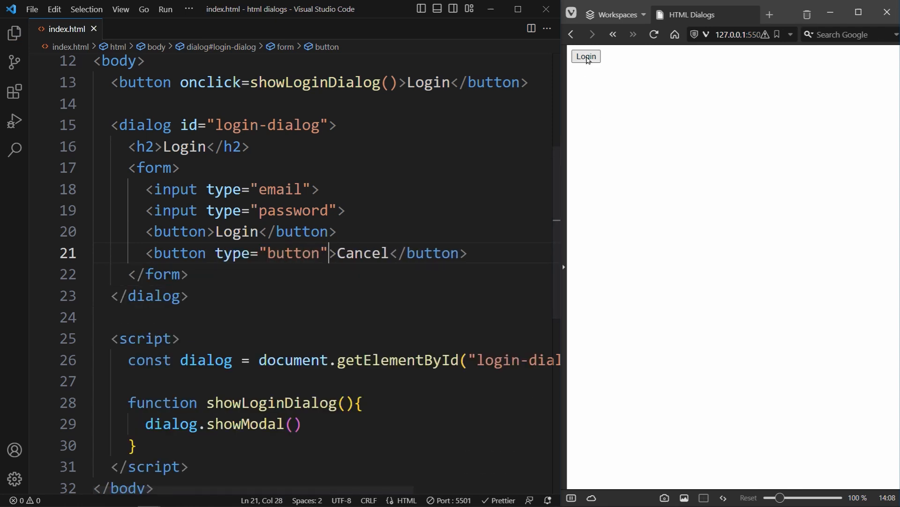
- In the preview, open the login dialog and try its Login and Cancel buttons
left_click(586, 56)
left_click(825, 288)
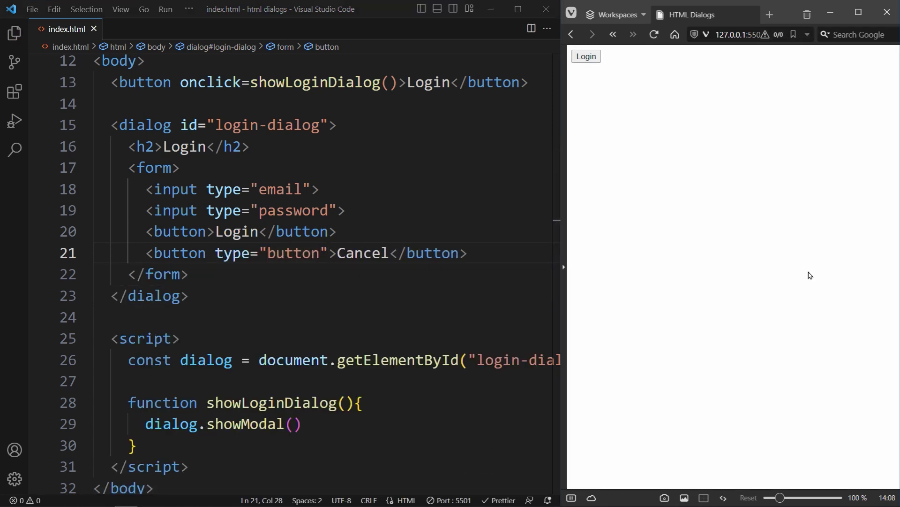
left_click(581, 60)
left_click(860, 287)
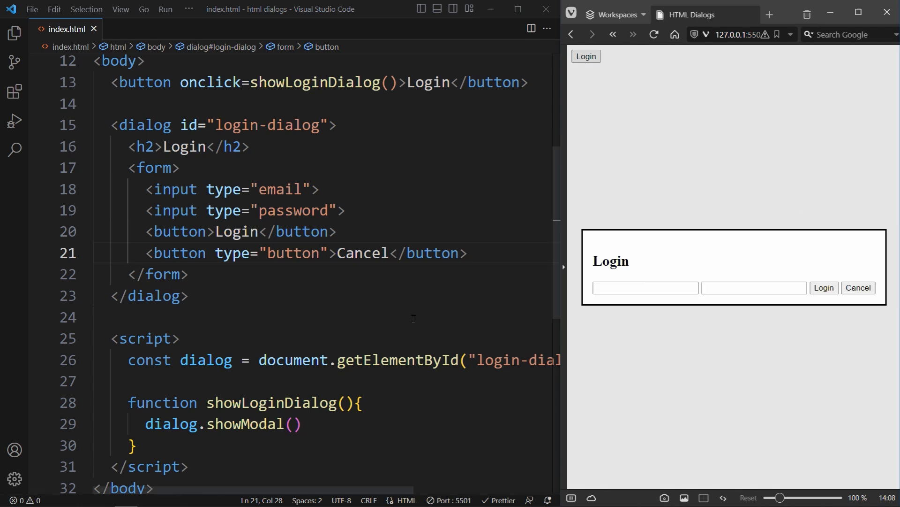
- Give the Cancel button an onclick=closeLoginDialog() handler without quotes and save
left_click(211, 252)
type("onclick")
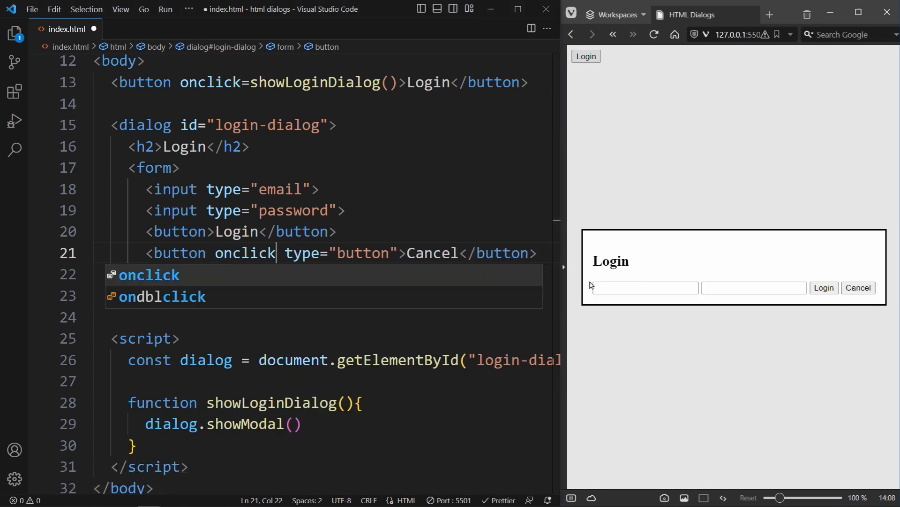
type("=")
key("Delete")
key("BackSpace")
type("close")
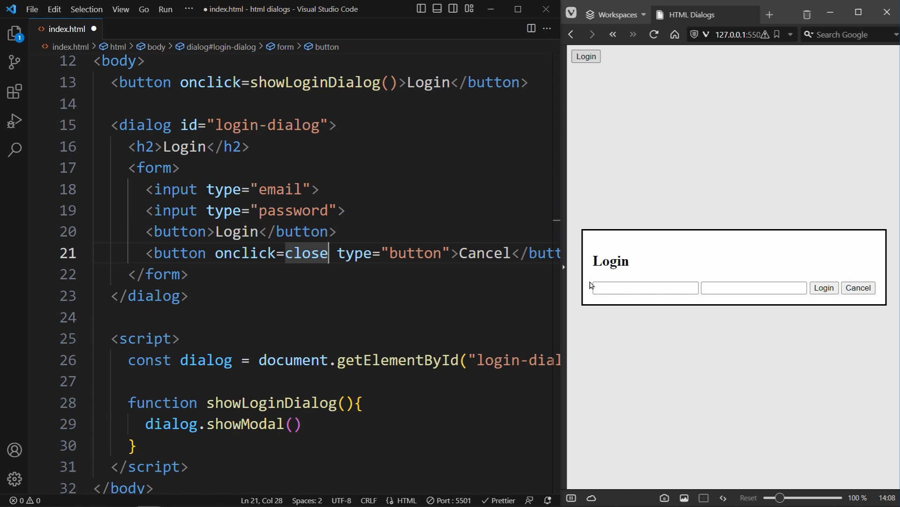
type("LoginDialog()")
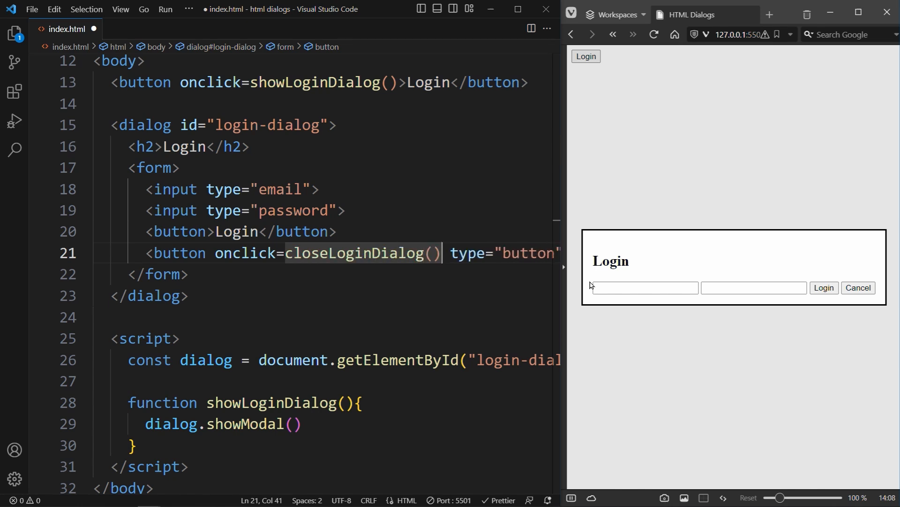
key("ctrl+s")
scroll(482, 292, "down", 3)
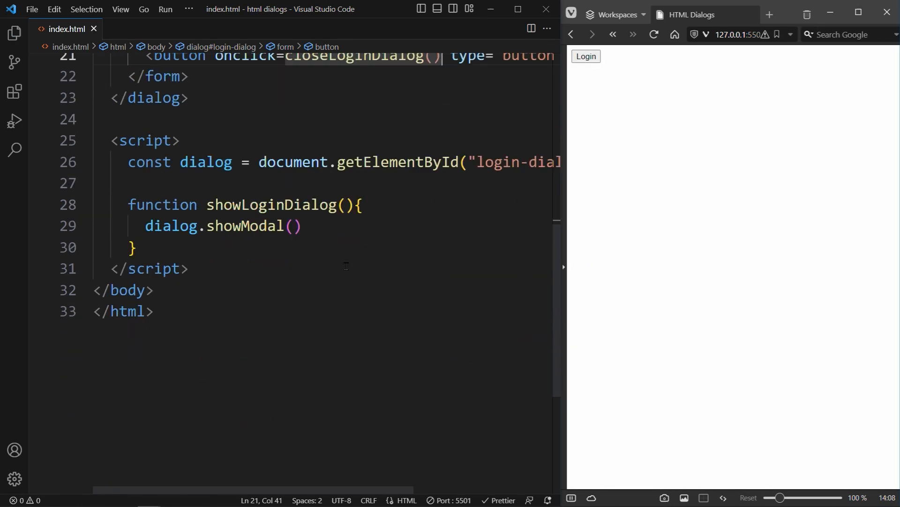
- Define function closeLoginDialog() { dialog.close() } below showLoginDialog and save index.html
left_click(325, 248)
key("Return")
type("function ")
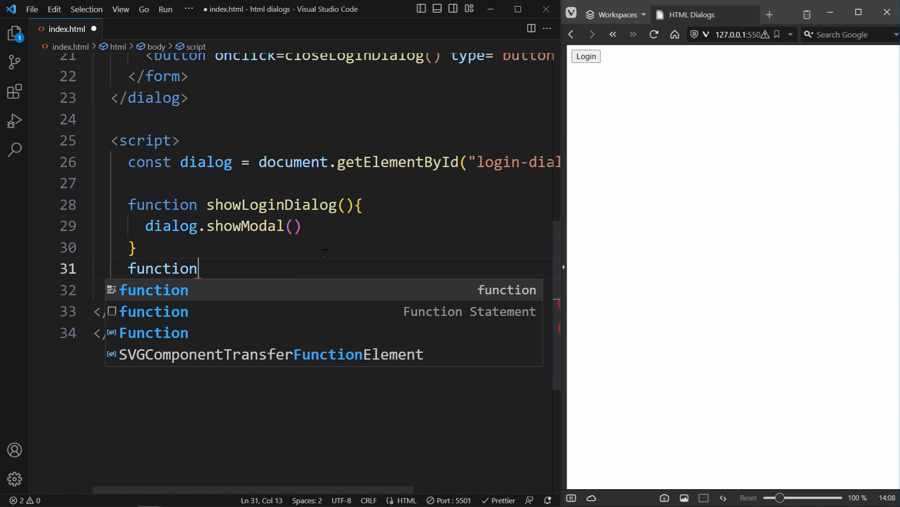
type("closeLoginDia")
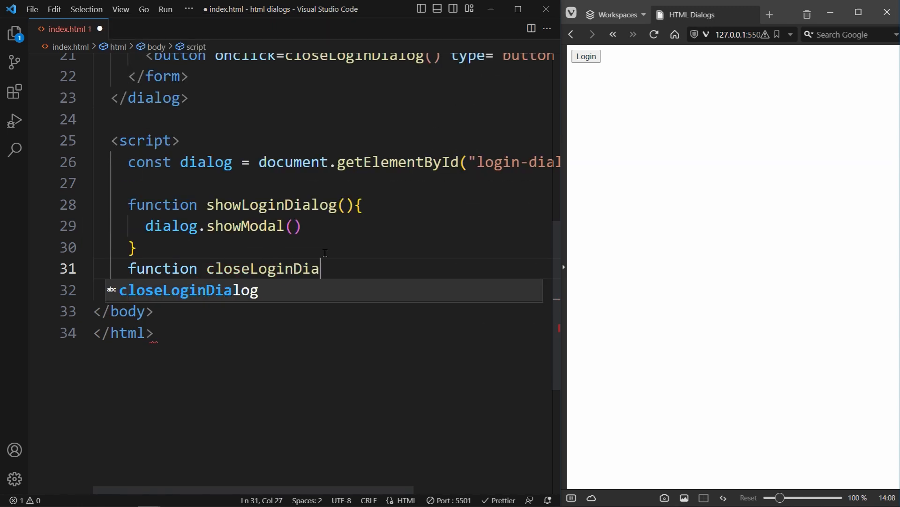
type("log(){")
key("Return")
type("dia")
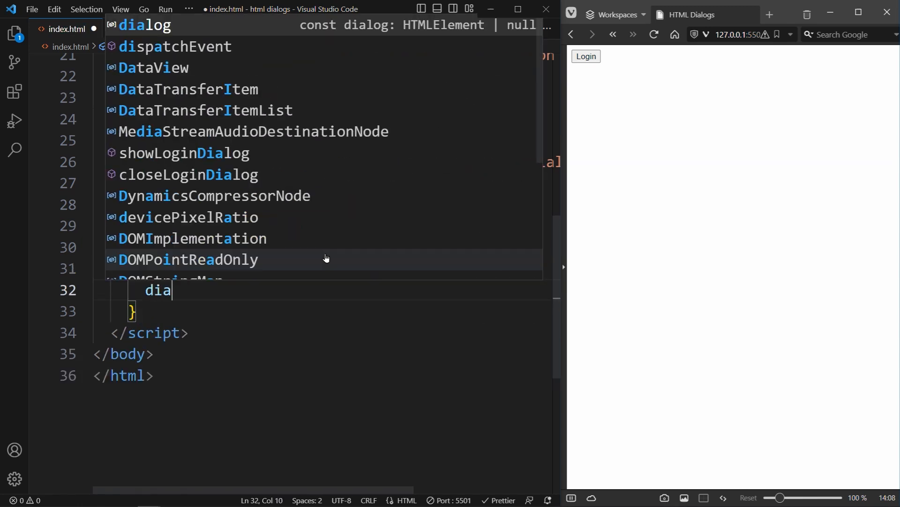
type("log.close()")
key("ctrl+s")
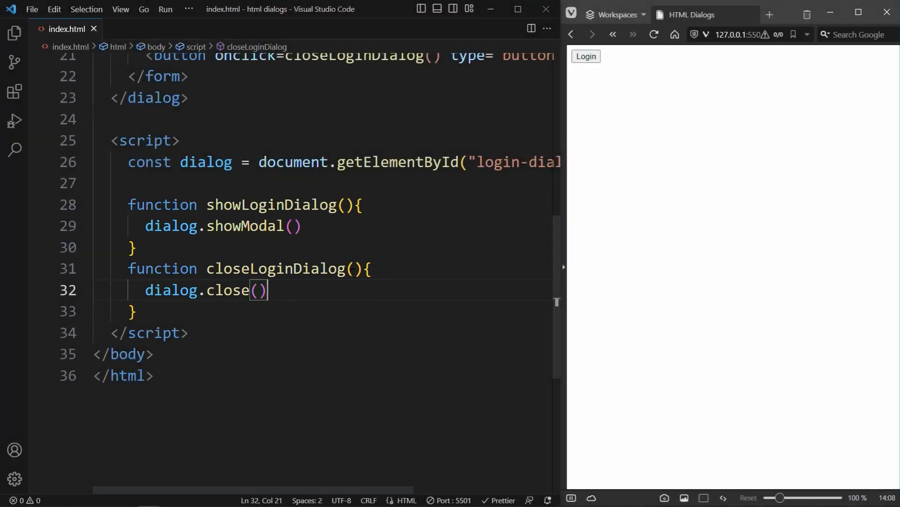
scroll(452, 367, "up", 2)
- Repeatedly open the login dialog in the preview and close it via Cancel and the form's Login button
left_click(587, 56)
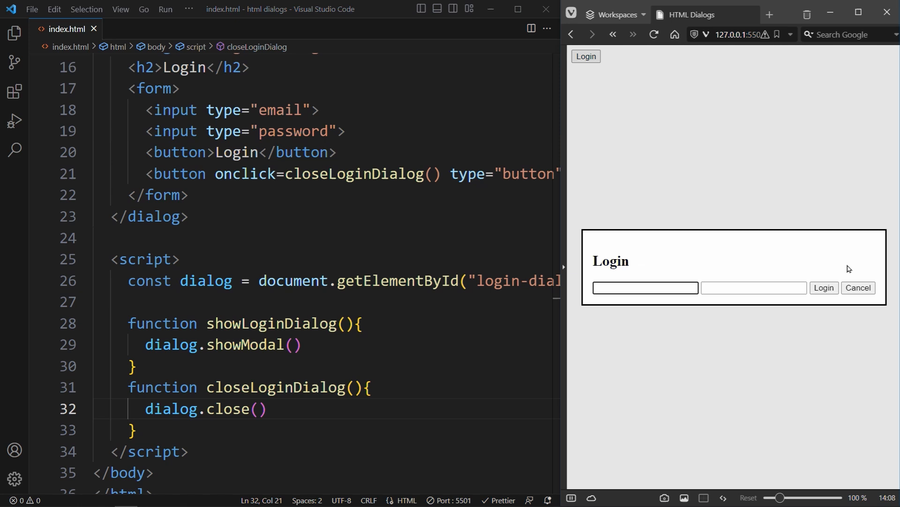
left_click(858, 288)
left_click(585, 59)
left_click(825, 288)
left_click(590, 58)
left_click(825, 287)
left_click(593, 60)
left_click(860, 287)
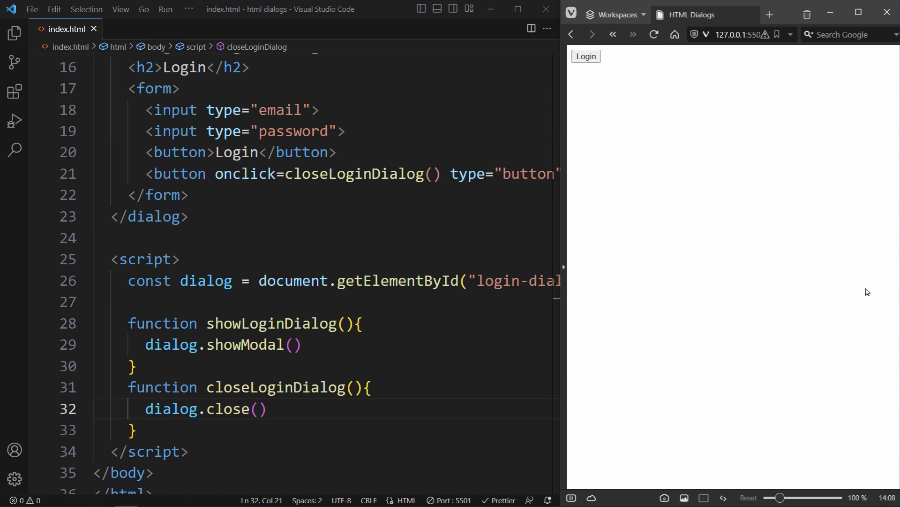
left_click(594, 64)
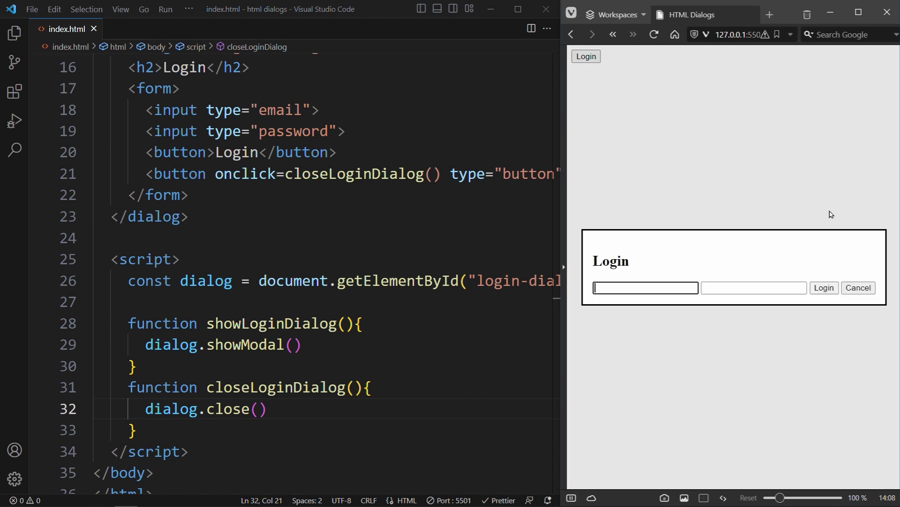
left_click(860, 288)
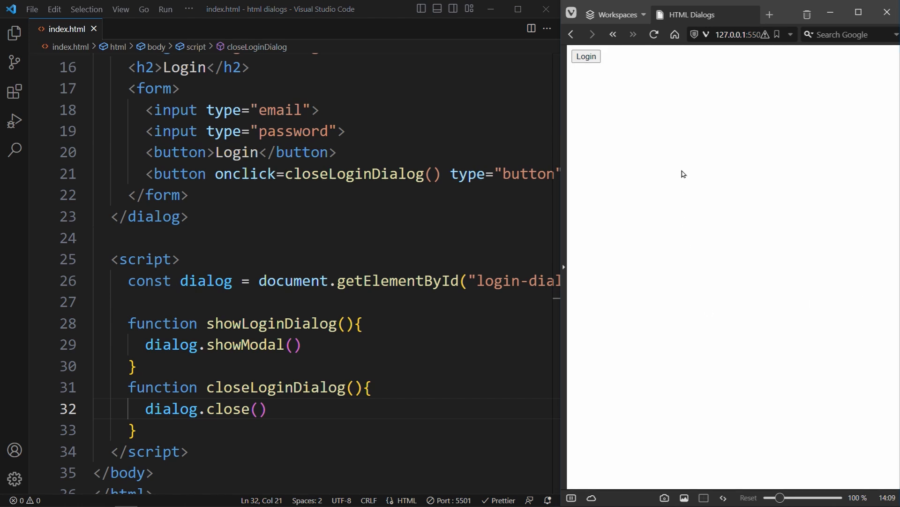
- Reopen the dialog over the dimmed page and focus the email and password fields, leaving it open
left_click(596, 60)
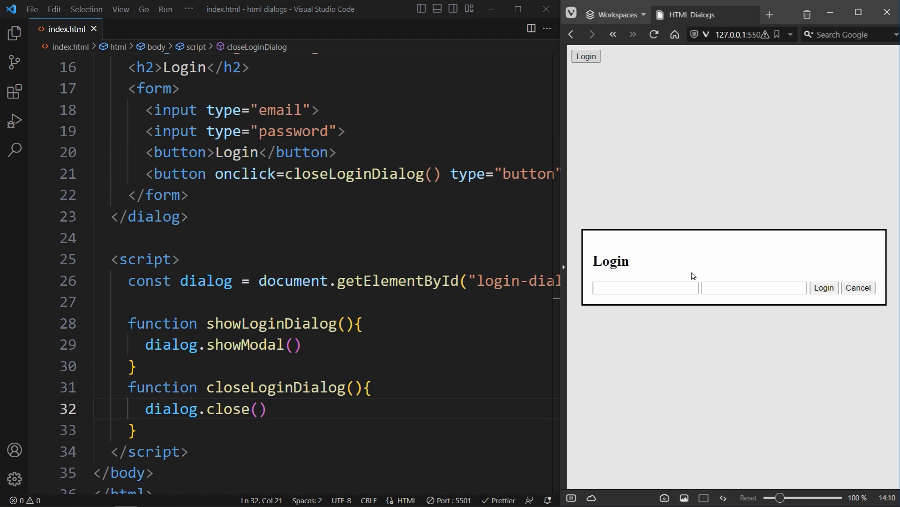
left_click(645, 287)
left_click(763, 287)
left_click(626, 264)
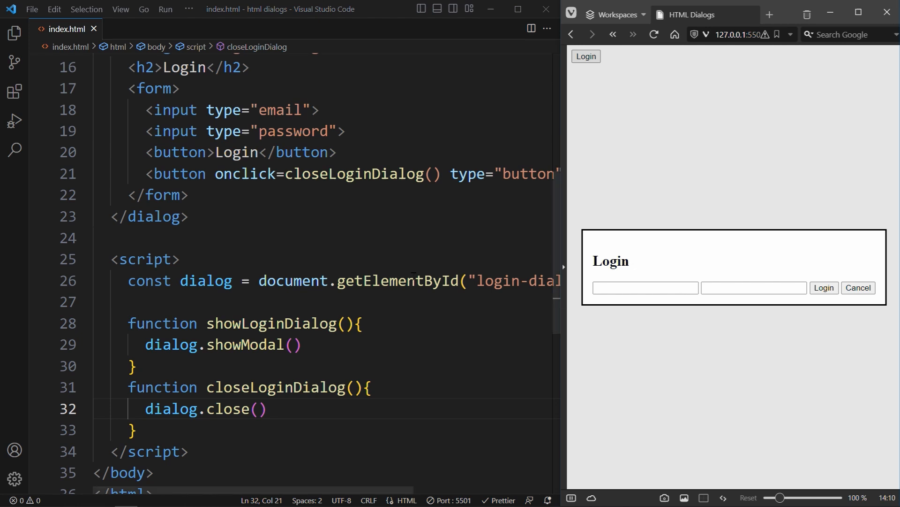
scroll(414, 275, "down", 4)
- Add dialog.addEventListener("click", () => dialog.close()) below the functions and save
left_click(260, 193)
key("Return")
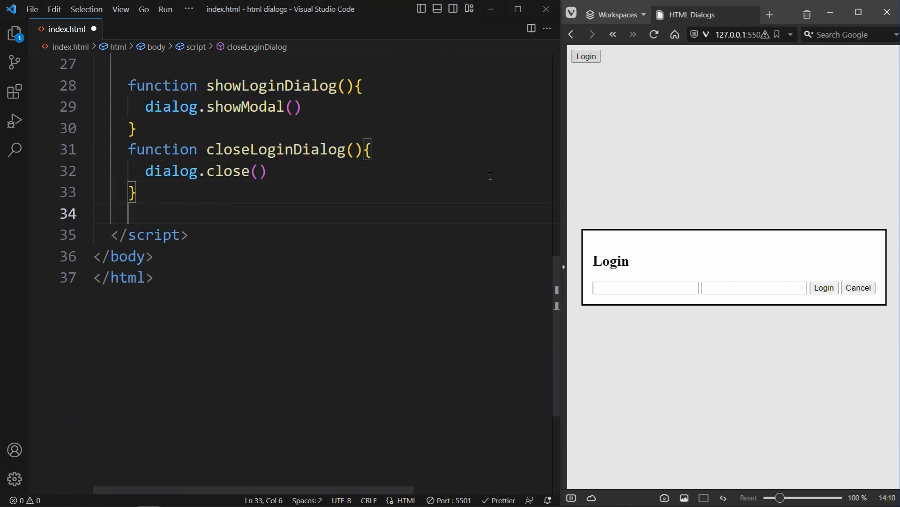
key("Return")
type("dialog.addE")
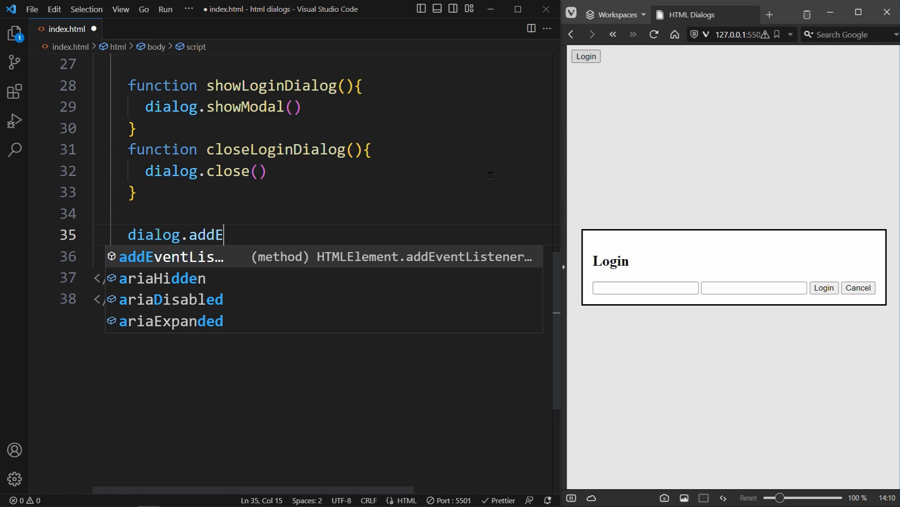
key("Tab")
type("(\"click")
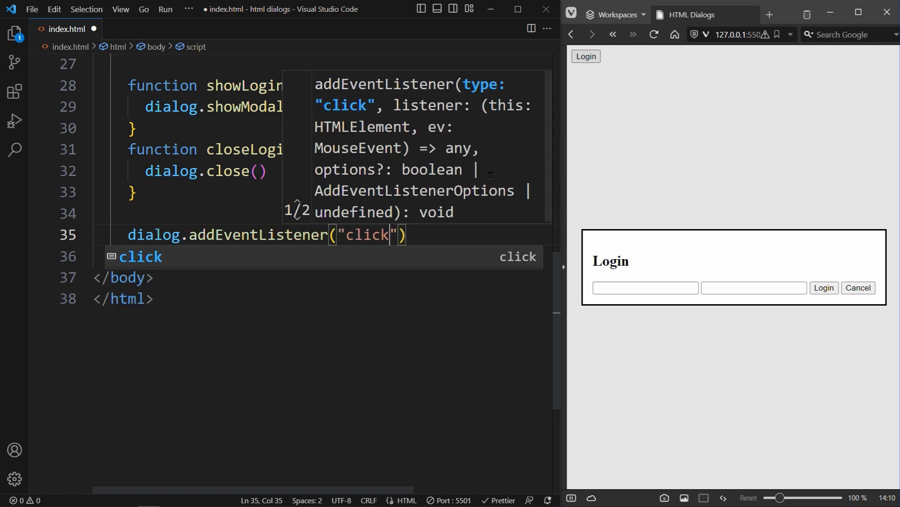
type("\", () => ")
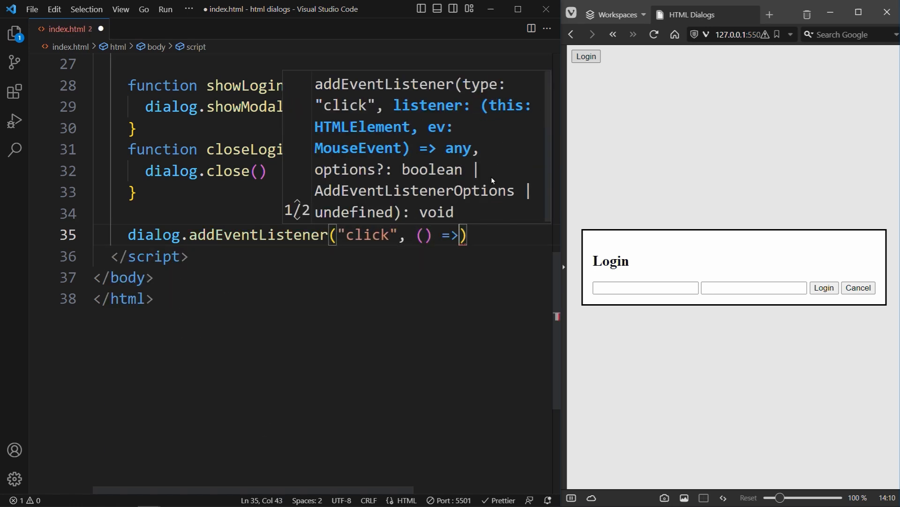
type("dialog.clo")
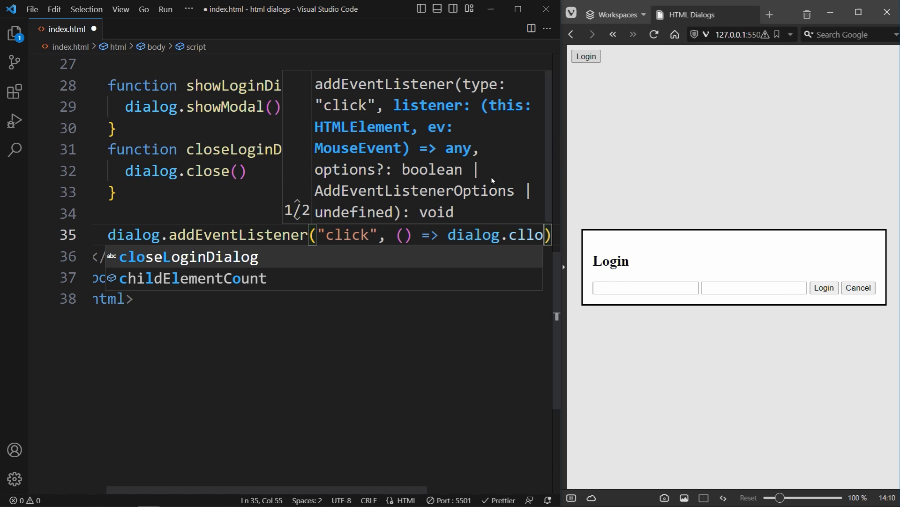
type("se()")
key("ctrl+s")
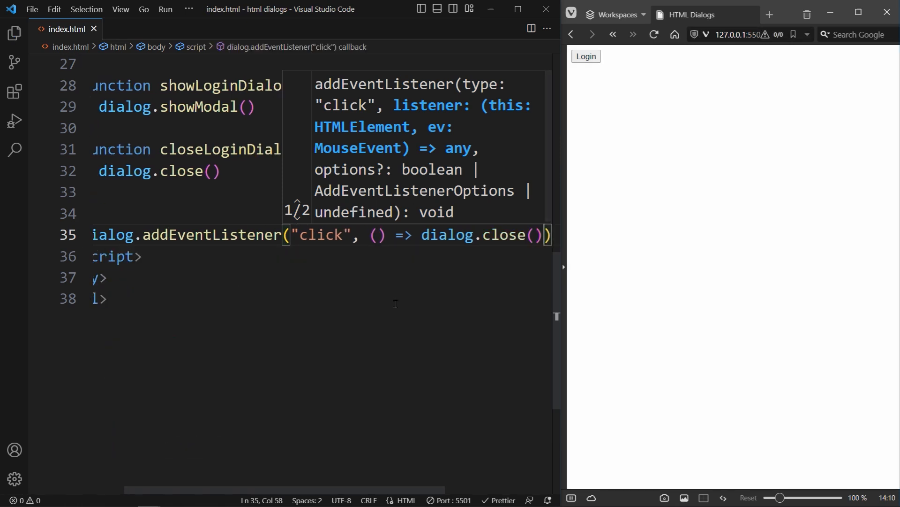
left_click(586, 56)
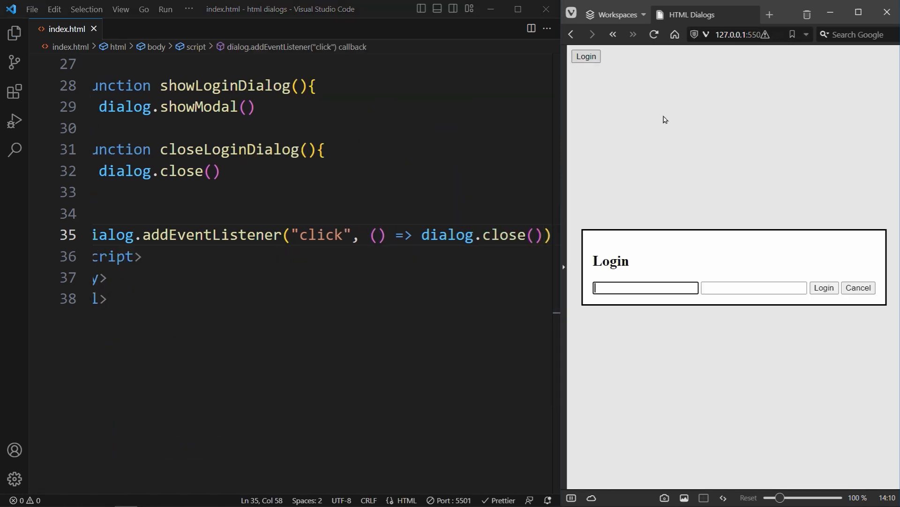
left_click(728, 151)
left_click(591, 59)
left_click(706, 267)
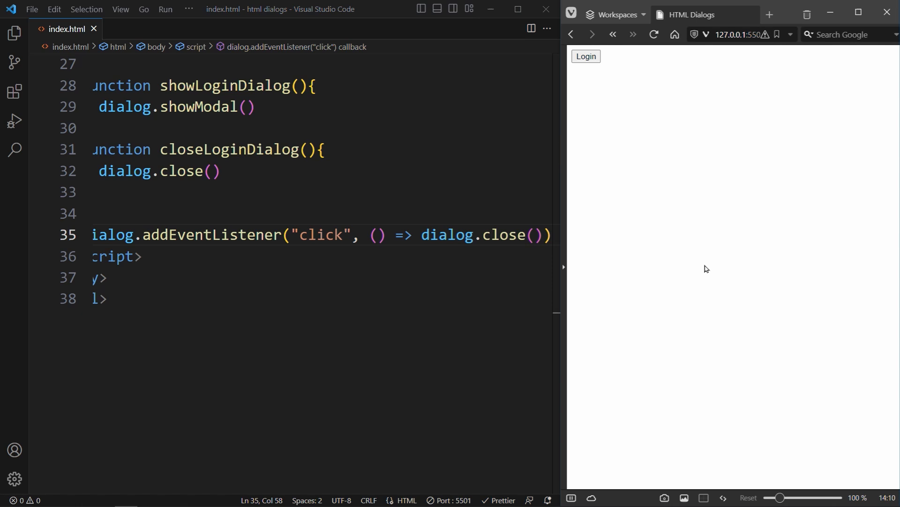
left_click(591, 59)
left_click(598, 259)
left_click(586, 56)
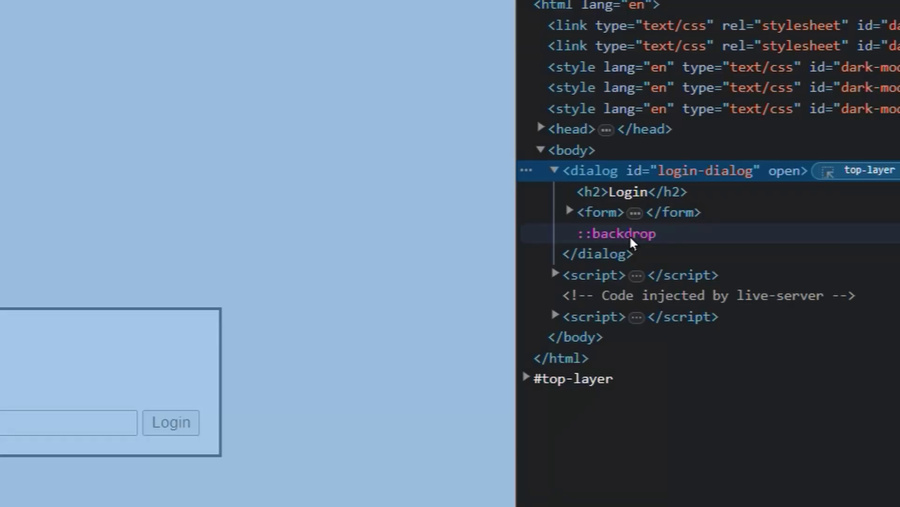
left_click(625, 235)
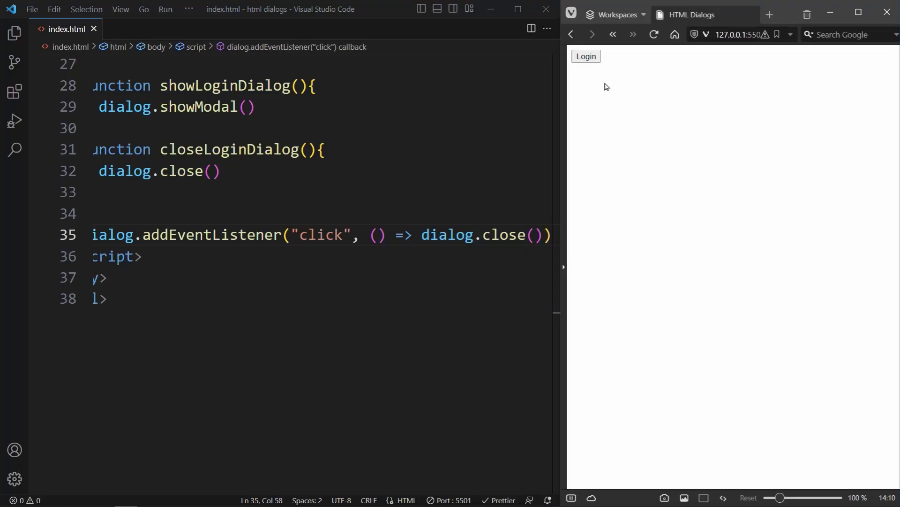
left_click(587, 56)
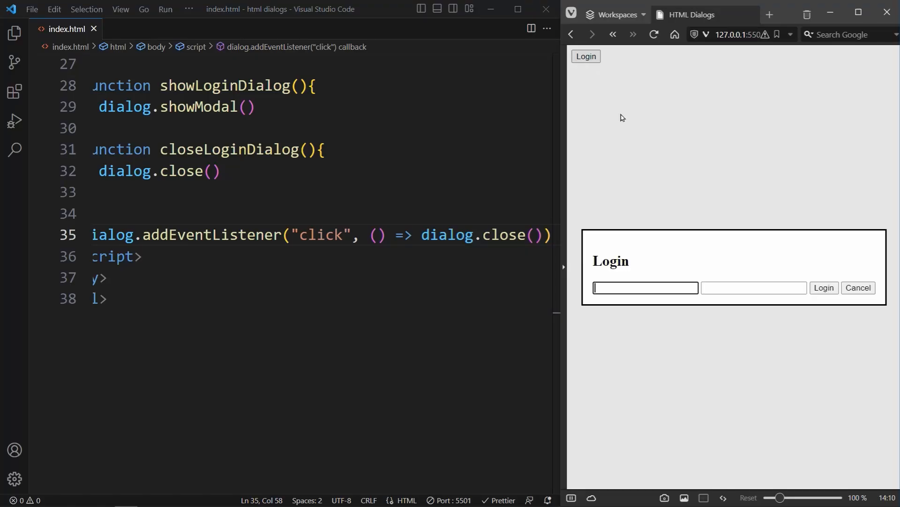
left_click(705, 266)
left_click(592, 61)
left_click(604, 260)
left_click(593, 61)
left_click(824, 288)
left_click(596, 59)
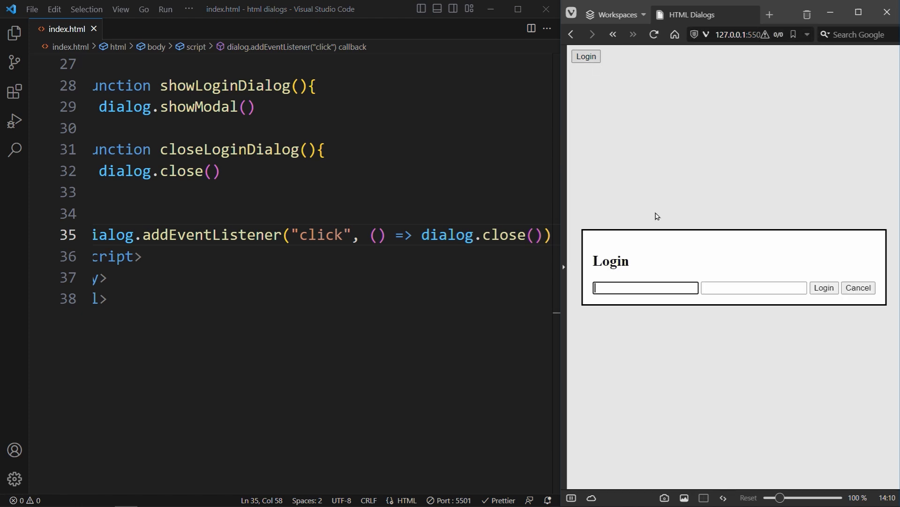
left_click(696, 419)
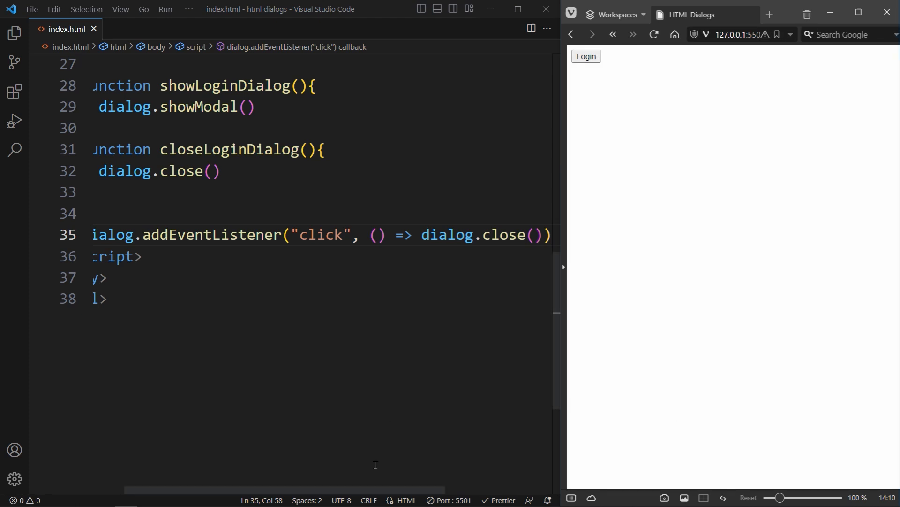
left_click_drag(389, 492, 352, 491)
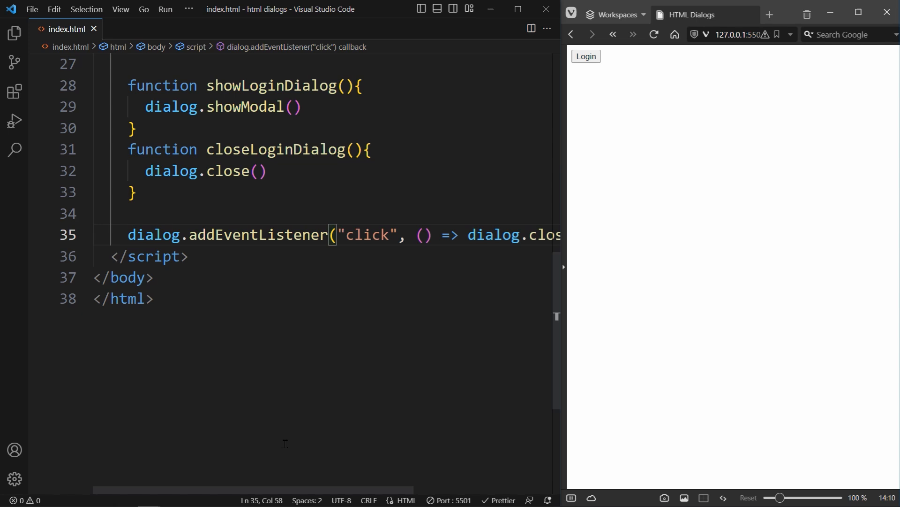
scroll(395, 402, "up", 3)
scroll(395, 403, "up", 3)
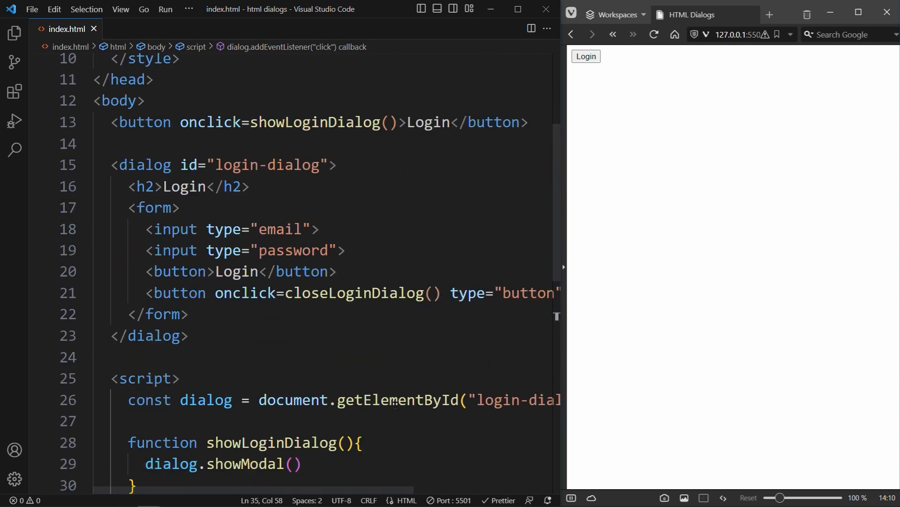
- Insert a <div class="wrapper"> on its own lines inside the dialog element
left_click(380, 165)
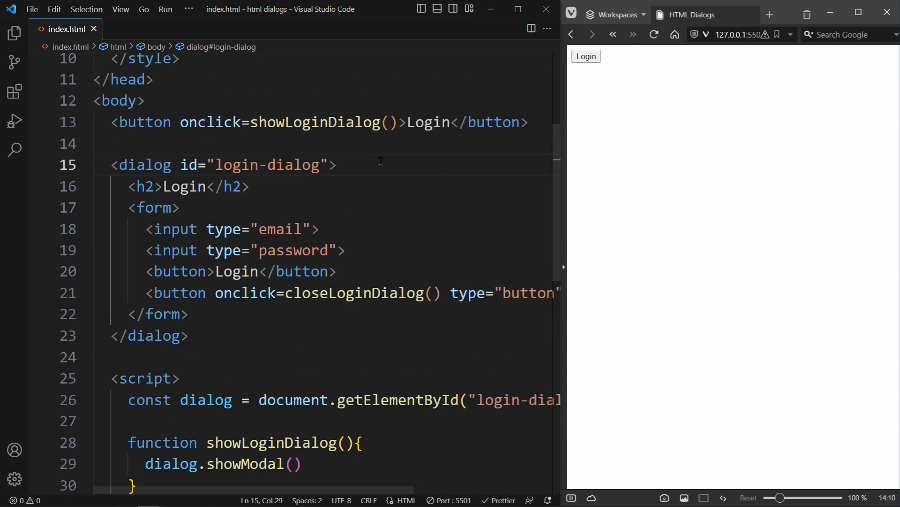
key("Return")
type(".wrapper")
key("Tab")
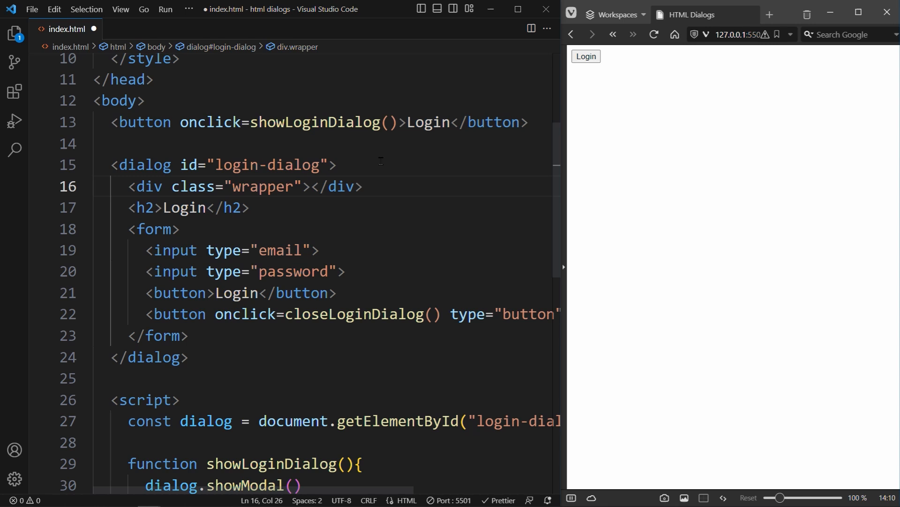
key("Return")
- Move the h2 heading and form inside the wrapper div, remove the leftover blank line, and save
left_click_drag(128, 249, 189, 379)
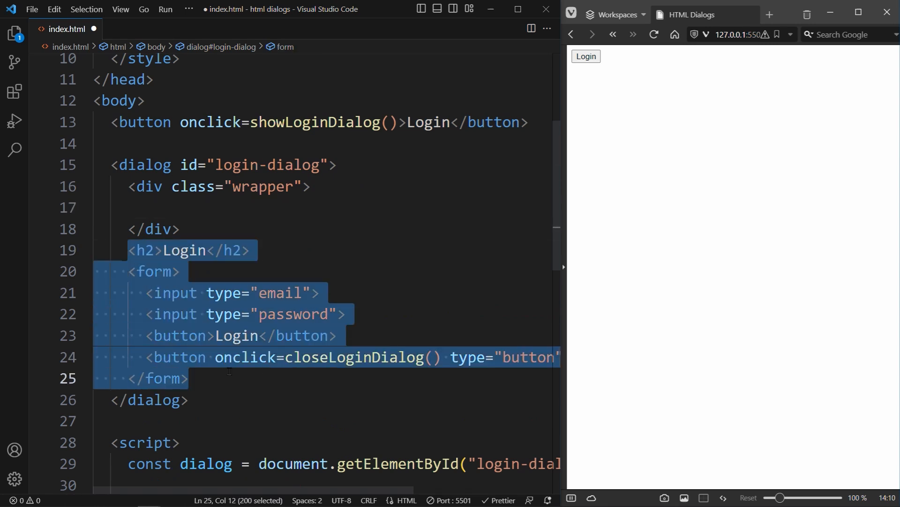
key("ctrl+x")
key("Up")
key("Up")
key("ctrl+v")
key("Down")
key("Down")
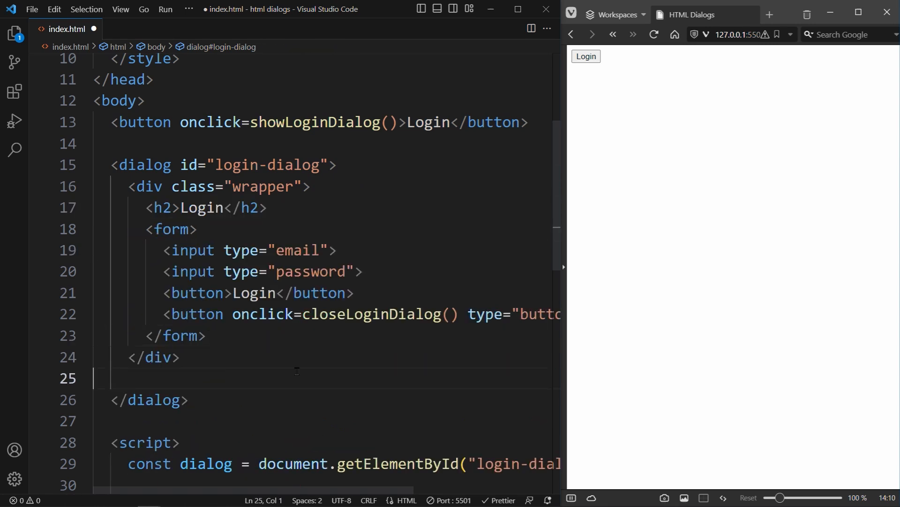
key("BackSpace")
key("ctrl+s")
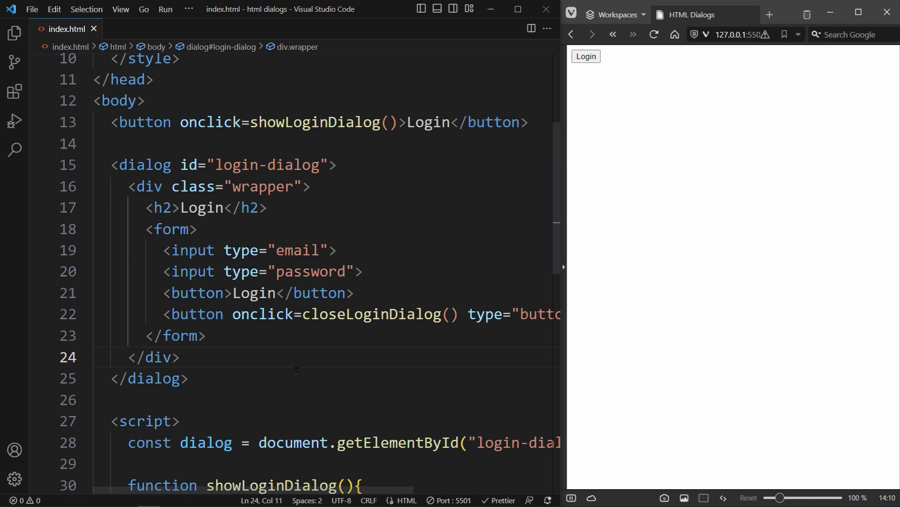
scroll(296, 371, "down", 3)
- Declare const wrapper = document.querySelector(".wrapper") below the dialog constant and save
left_click(209, 301)
type("const w")
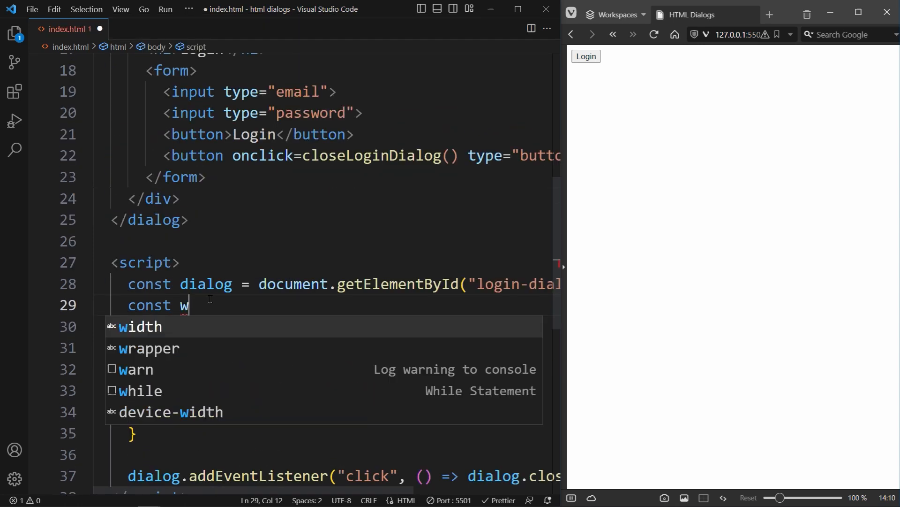
type("rapper = document.")
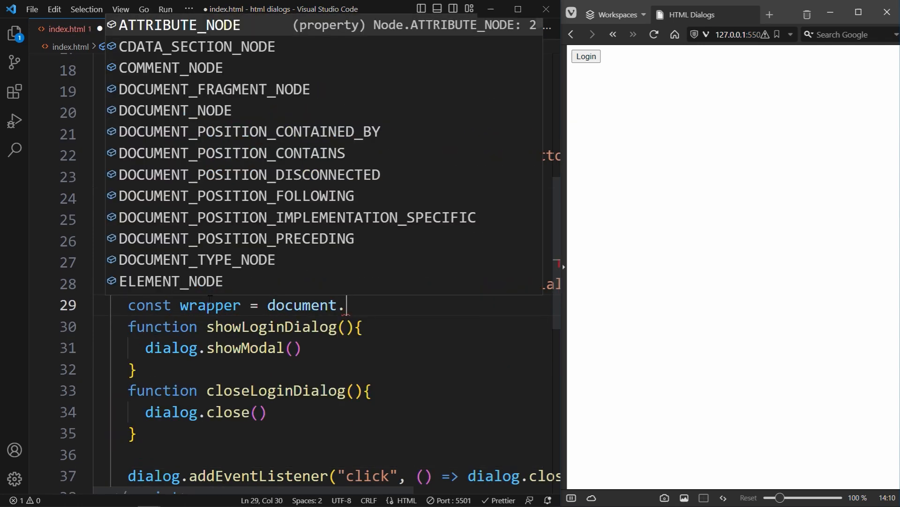
type("querySelector(\".")
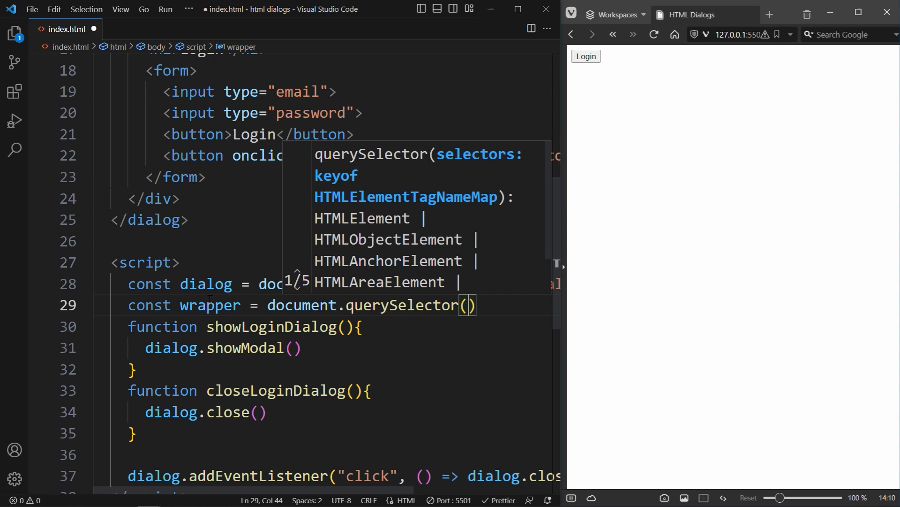
type("wrapper")
key("ctrl+s")
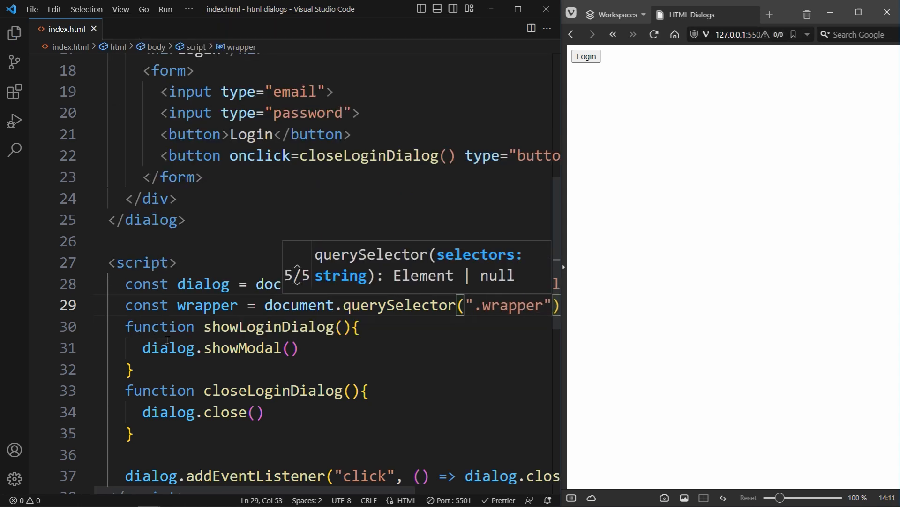
scroll(316, 282, "down", 2)
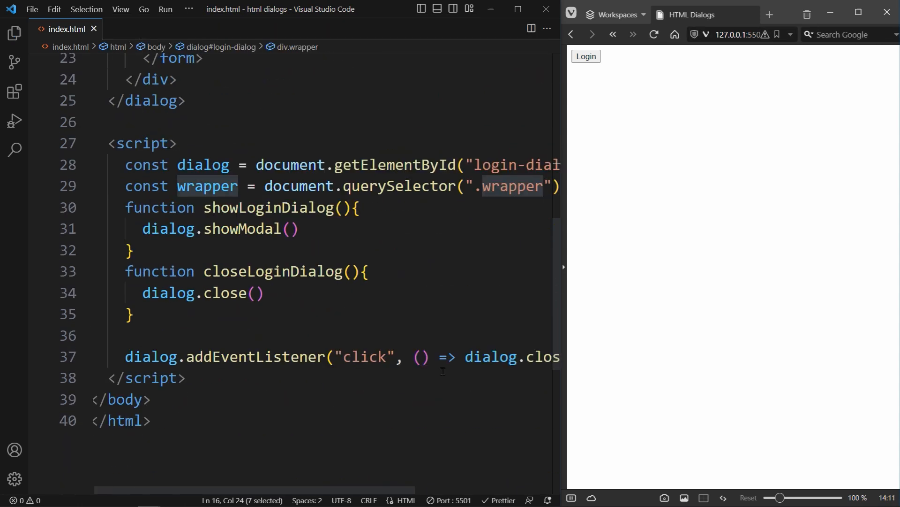
- Remove the old one-line dialog.close callback from the click listener
left_click(556, 357)
key("ctrl+shift+Left")
key("ctrl+shift+Left")
key("ctrl+shift+Left")
key("shift+Left")
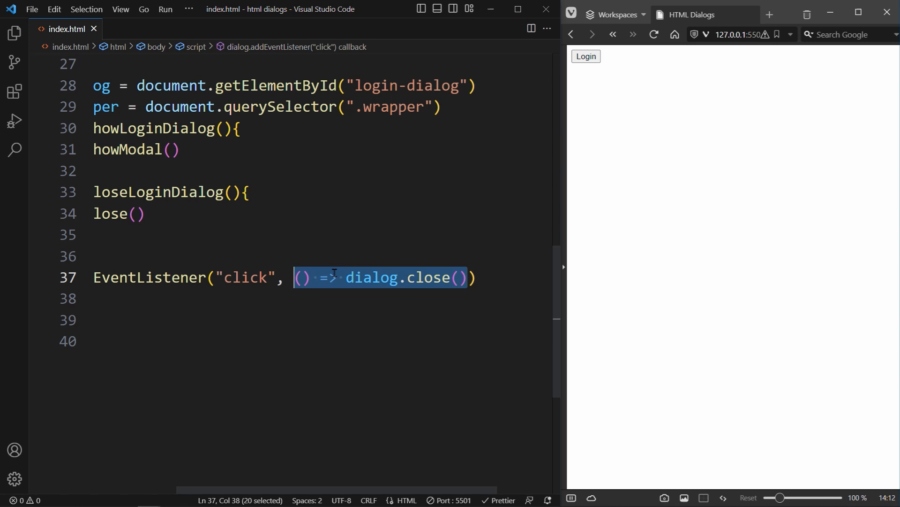
key("BackSpace")
type("(e")
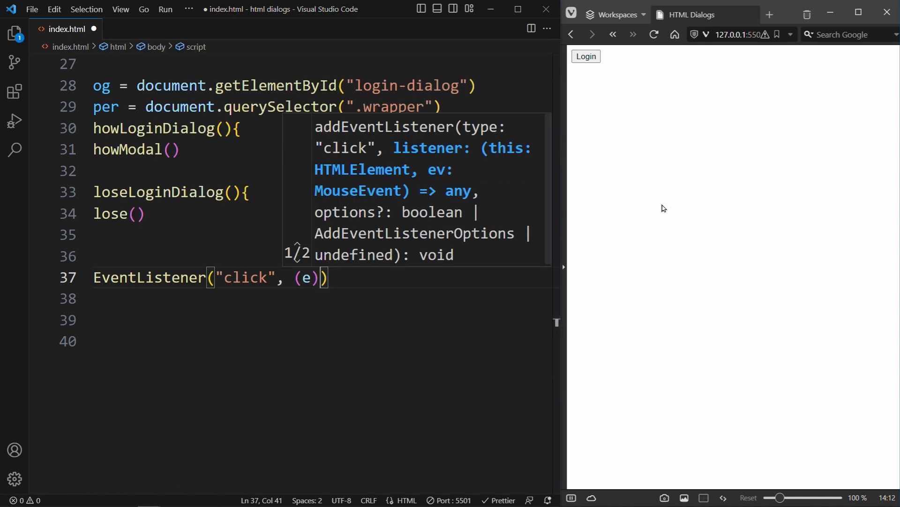
type(") => {")
- Write the (e) => { if(!wrapper.contains(e.target)){ dialog.close() } } callback body
key("Return")
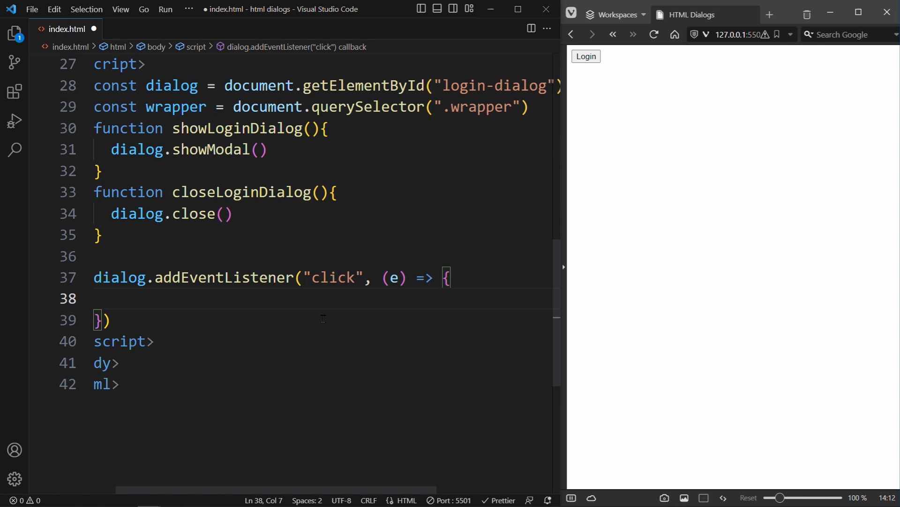
type("if")
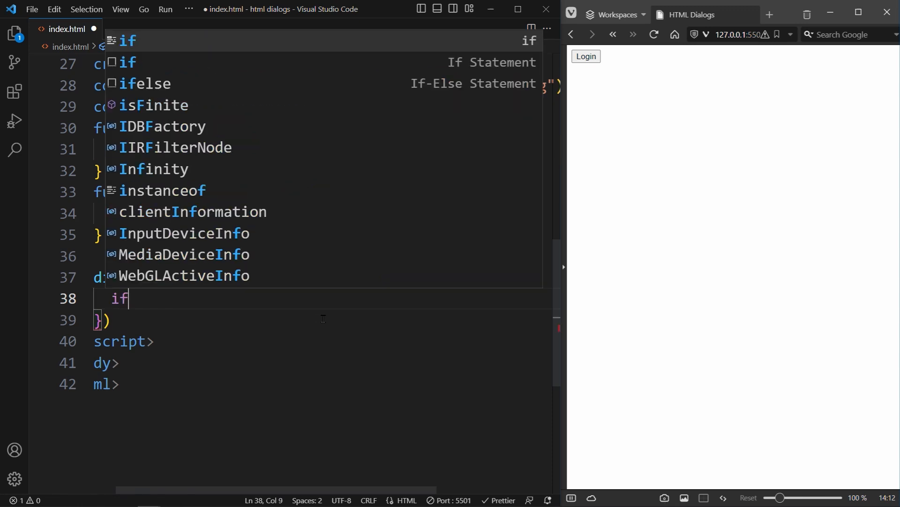
type("(!wrapper.")
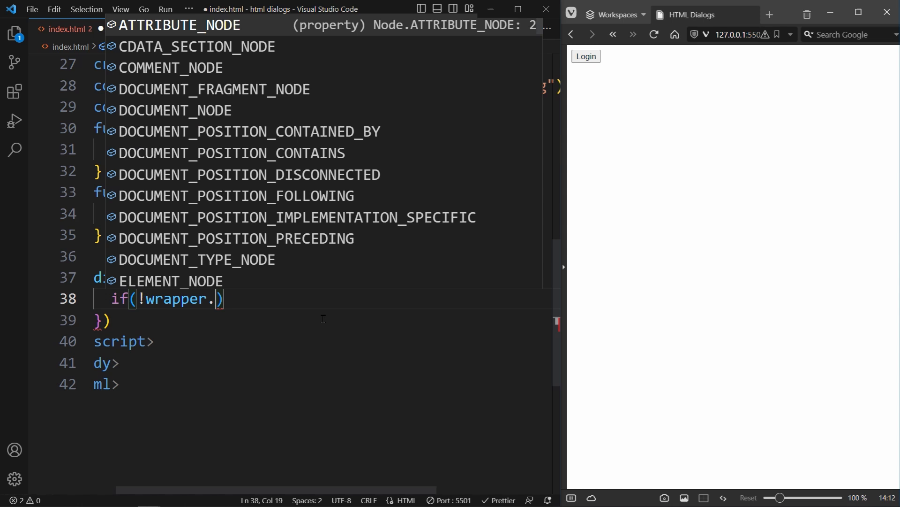
type("contains(e.t")
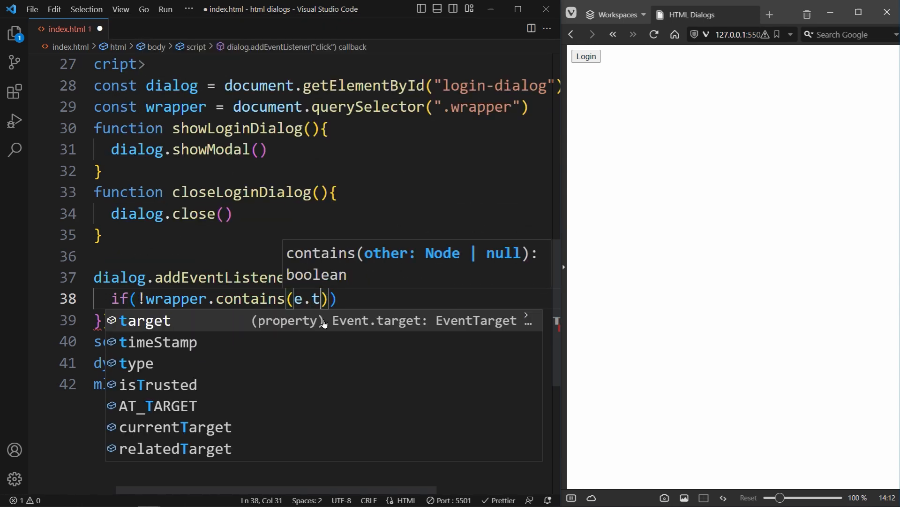
type("arget")
key("Right")
key("Right")
type("{")
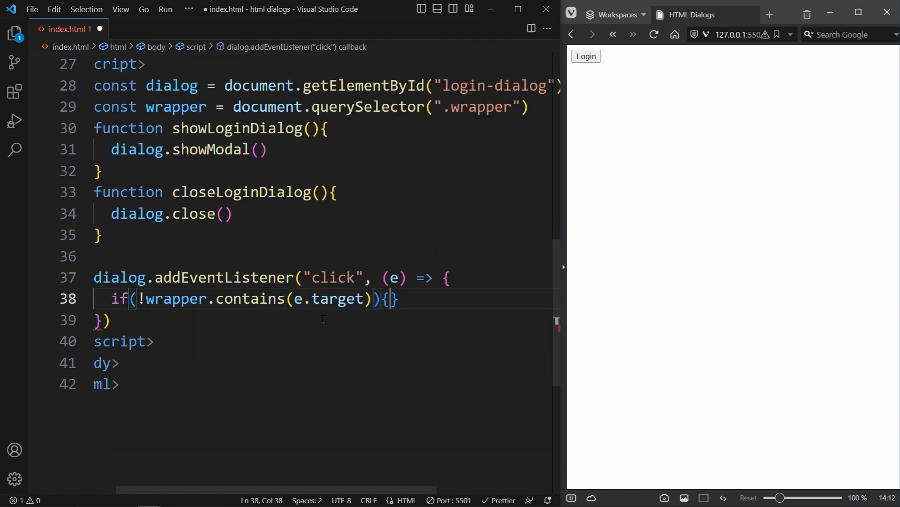
key("Return")
type("dialog.cl")
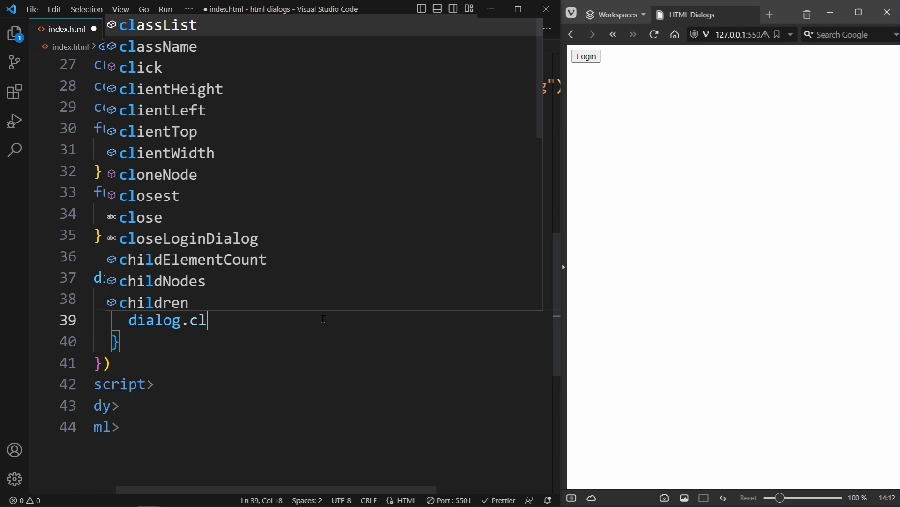
type("ose()")
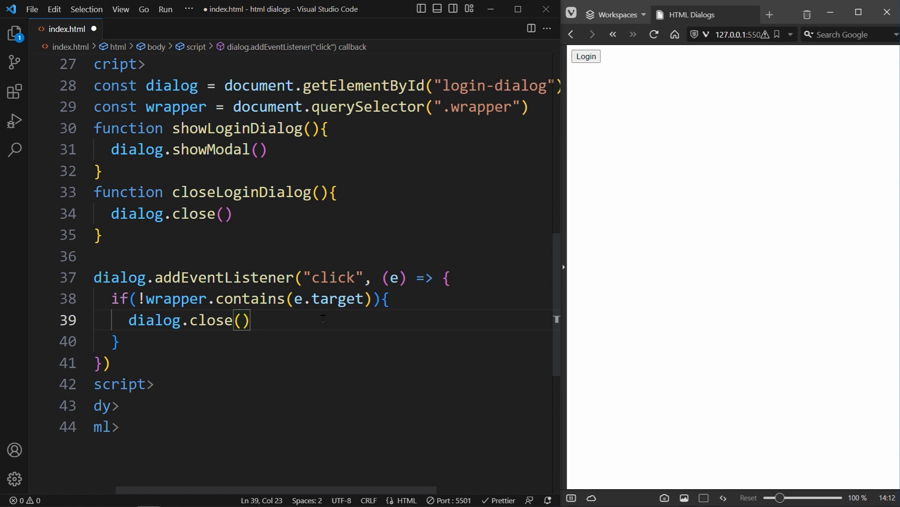
key("ctrl+s")
left_click(586, 57)
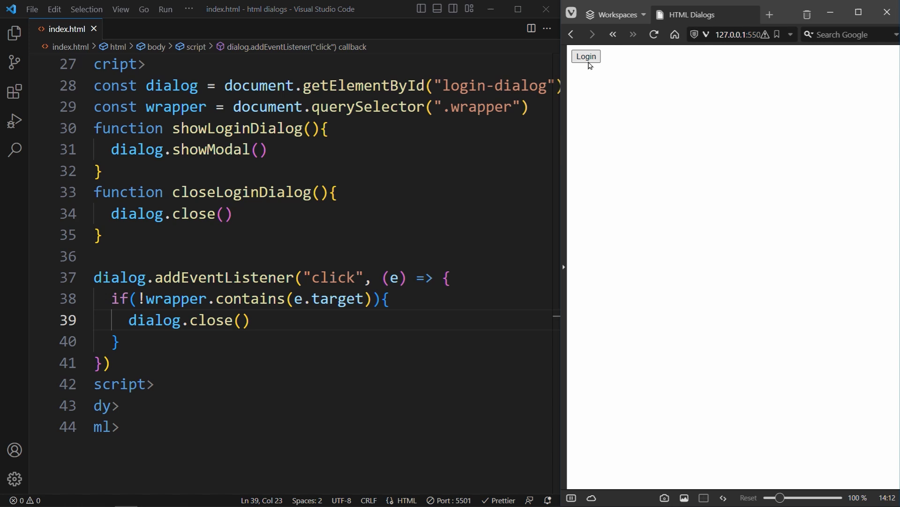
left_click(711, 288)
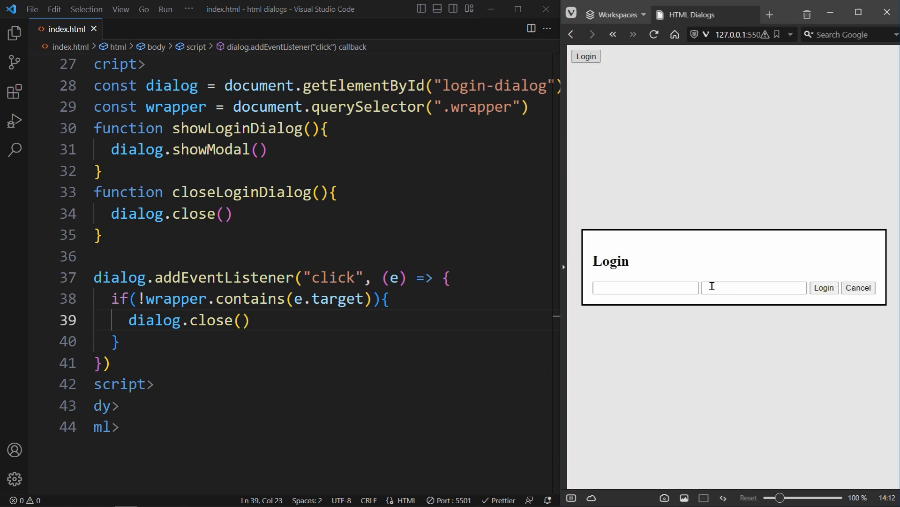
left_click(681, 288)
left_click(708, 273)
left_click(705, 149)
left_click(585, 57)
left_click(694, 186)
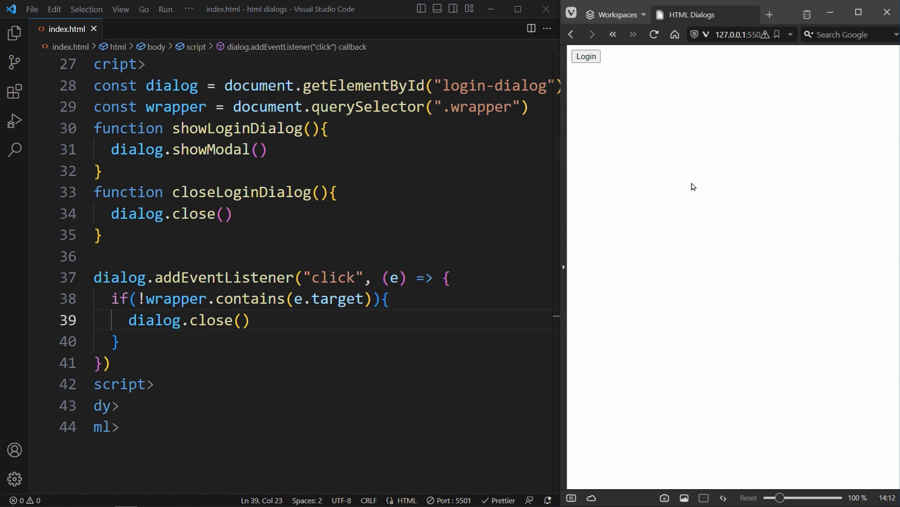
left_click(587, 56)
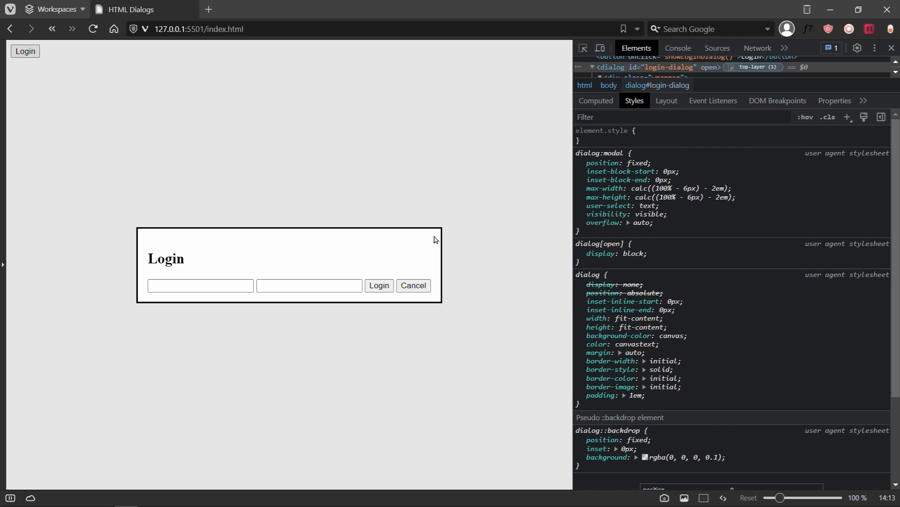
left_click(435, 236)
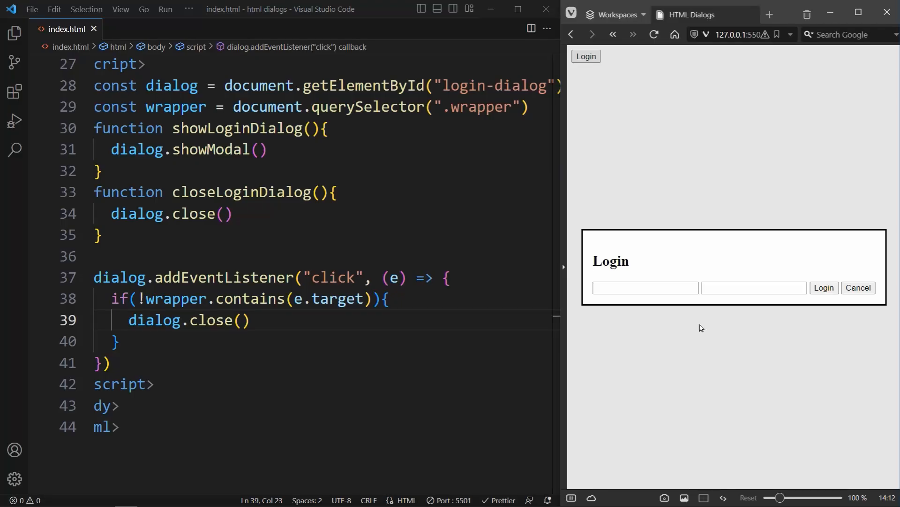
left_click(700, 242)
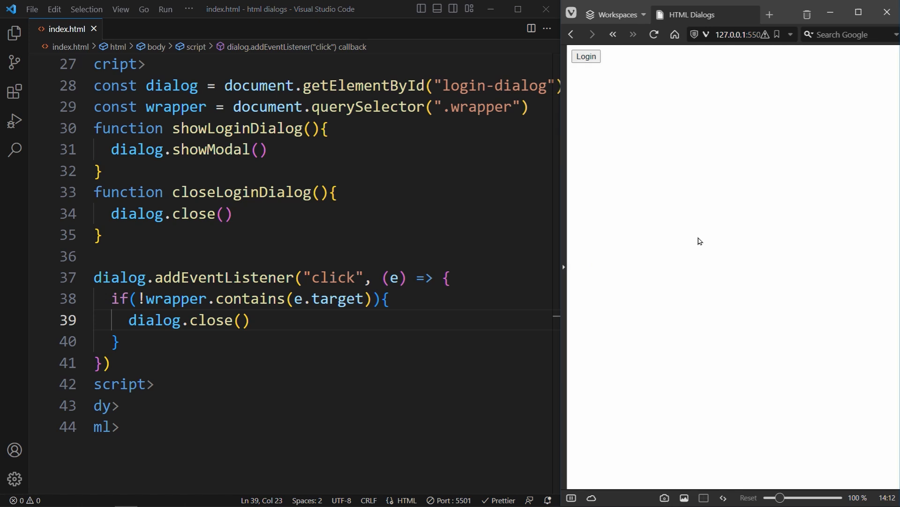
left_click(586, 56)
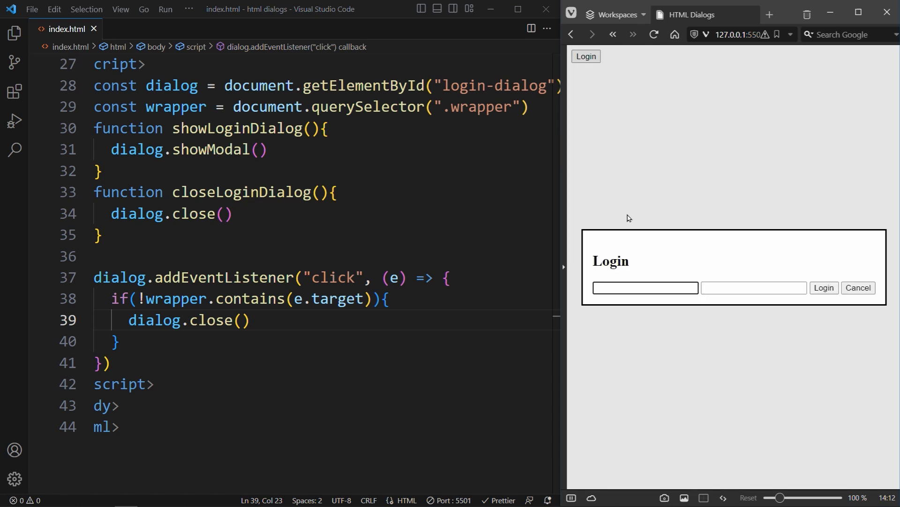
left_click(634, 239)
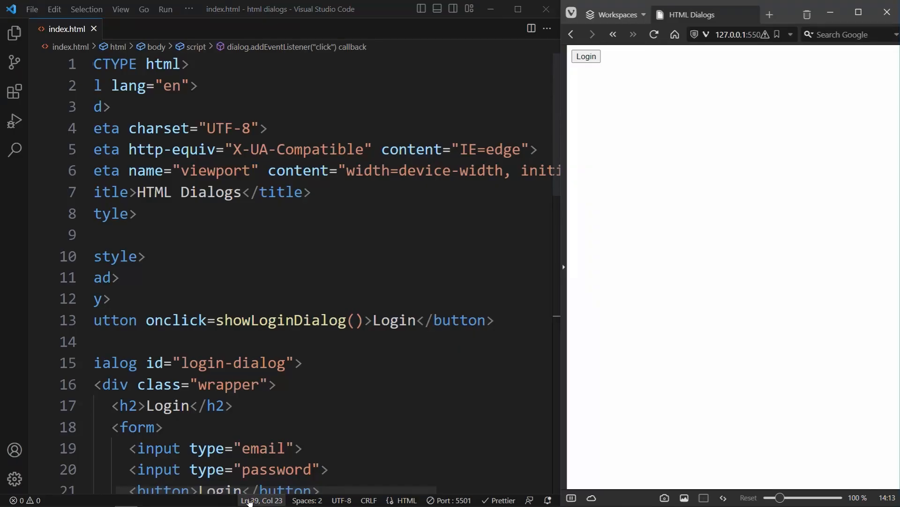
- Add a dialog{padding: 0;} rule inside the style block
left_click(239, 235)
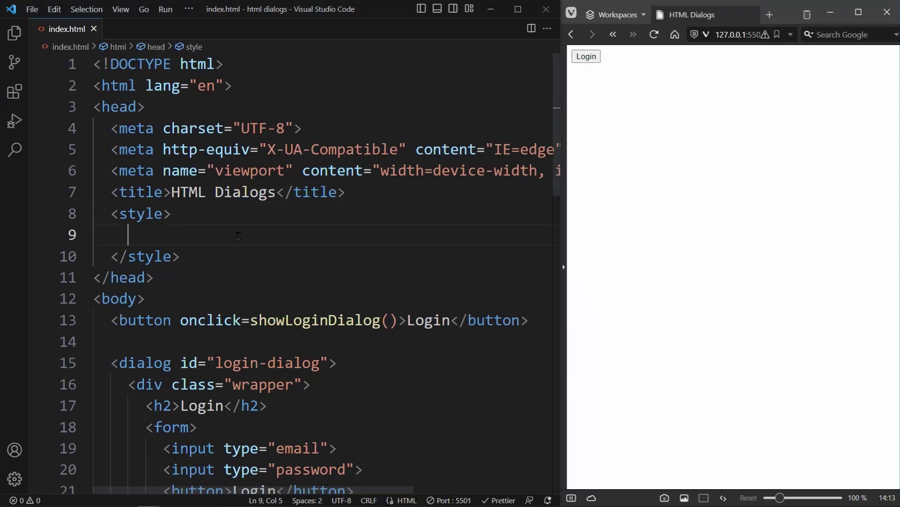
key("space")
key("BackSpace")
type("dial")
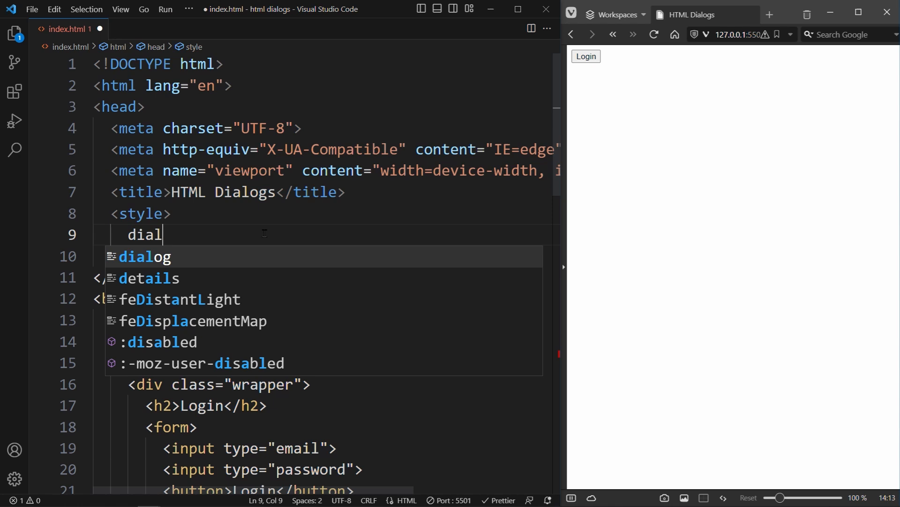
type("og{}")
key("Return")
type("padd")
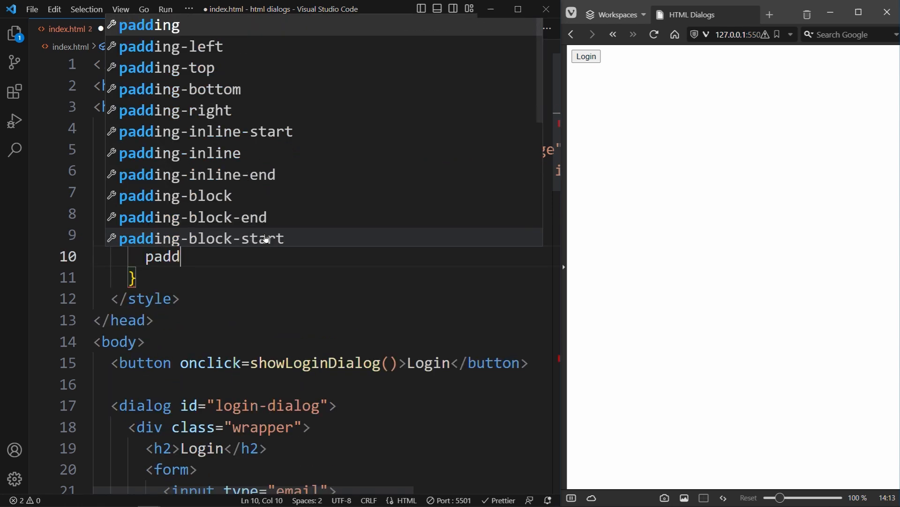
type("ing: 0;")
key("Down")
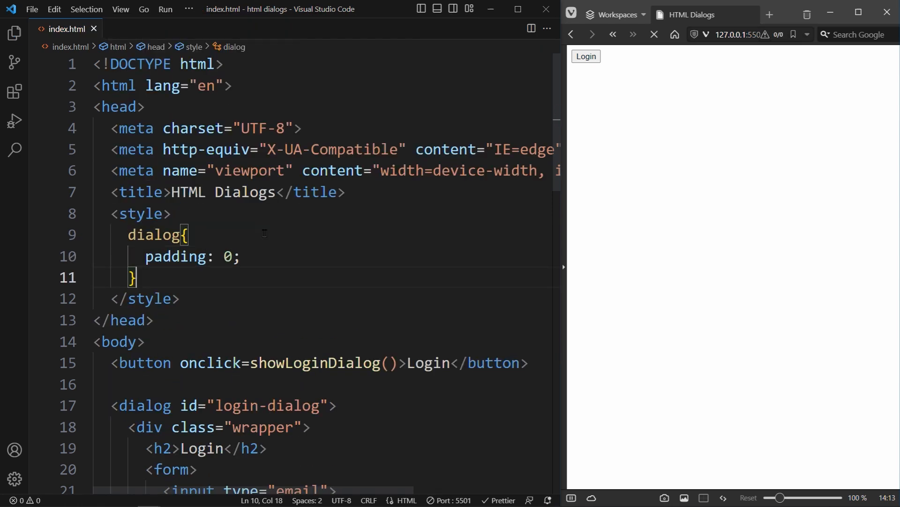
- Add a dialog .wrapper{padding: 16px;} rule and save the styles
key("End")
key("Return")
type("dialog .wr")
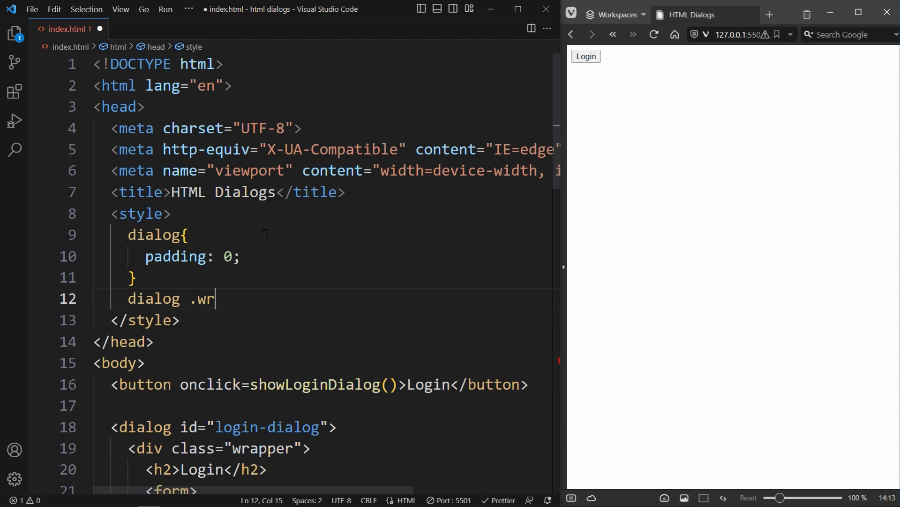
type("apper{}")
key("Return")
type("p")
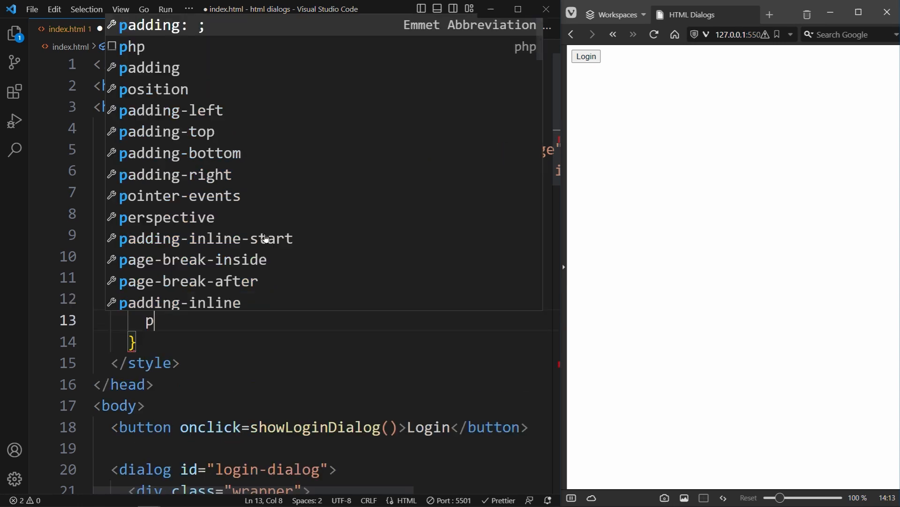
type("adding: ;")
key("Left")
type("16px")
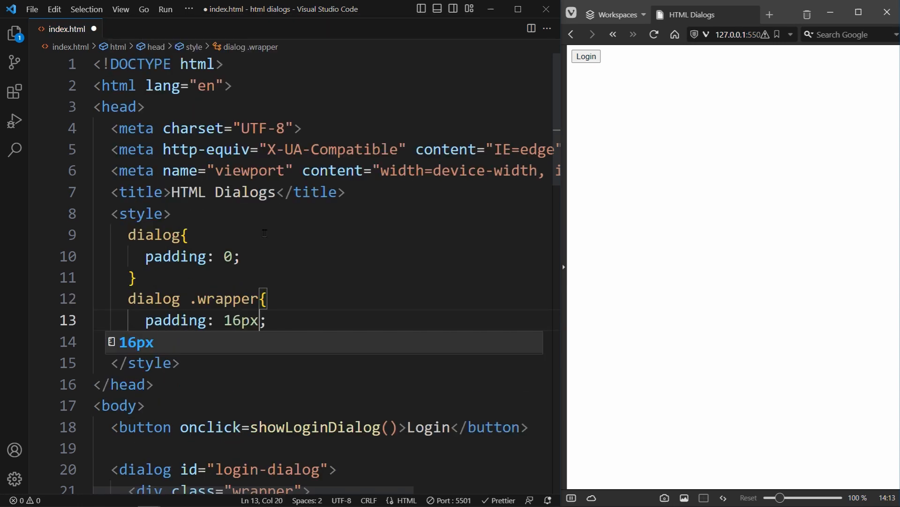
key("Escape")
key("ctrl+s")
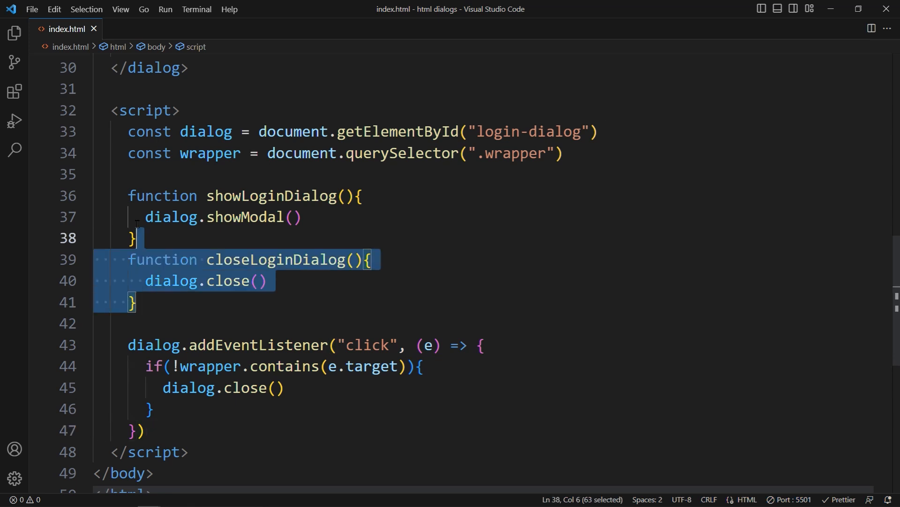
- Write const showLoginDialog = (show) => show ? dialog.showModal() : dialog.close() below the functions and save
left_click(414, 308)
scroll(414, 309, "down", 2)
key("Return")
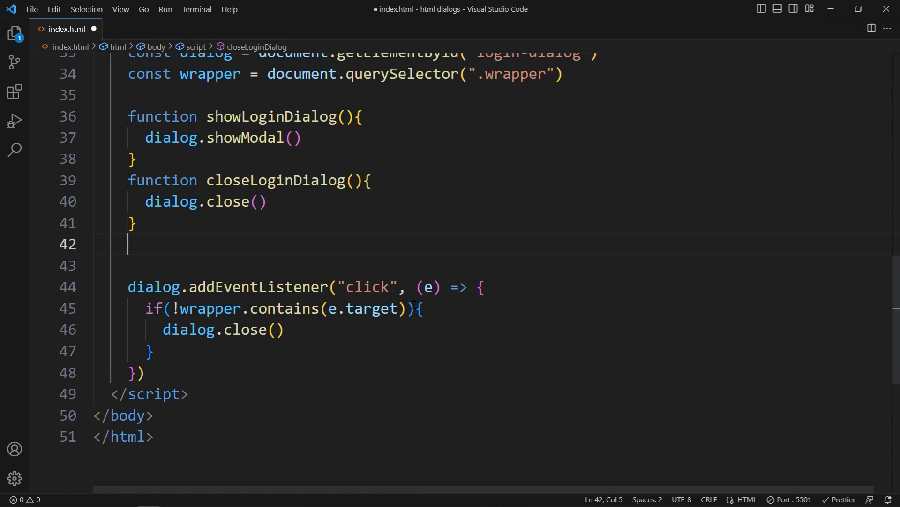
key("Return")
type("const ")
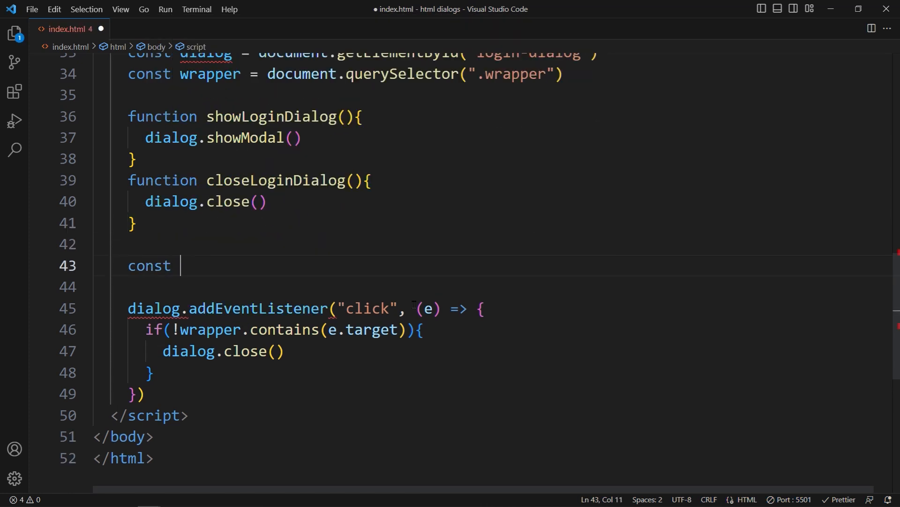
type("showLoginDialog")
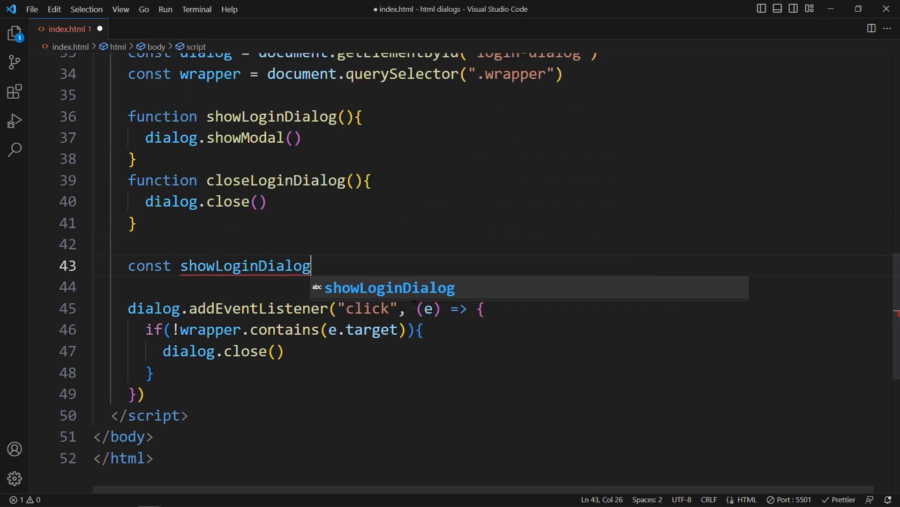
type(" = (")
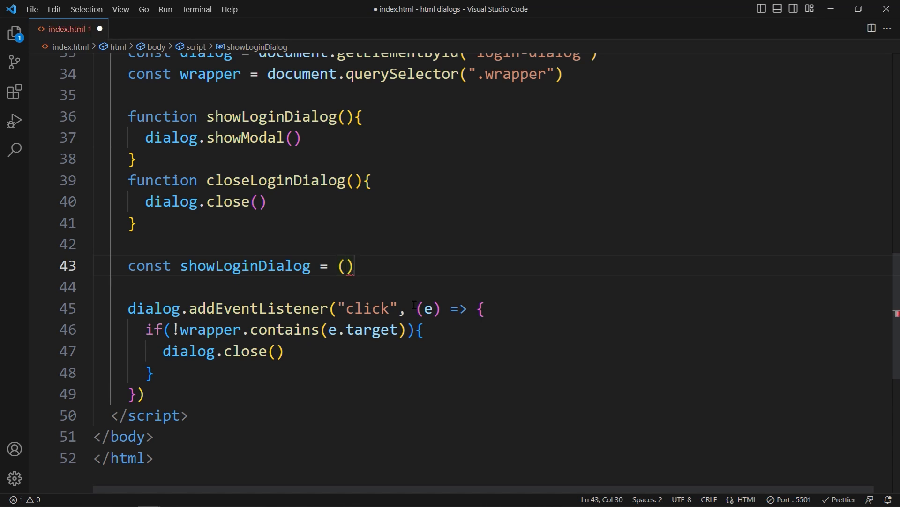
type("show) ")
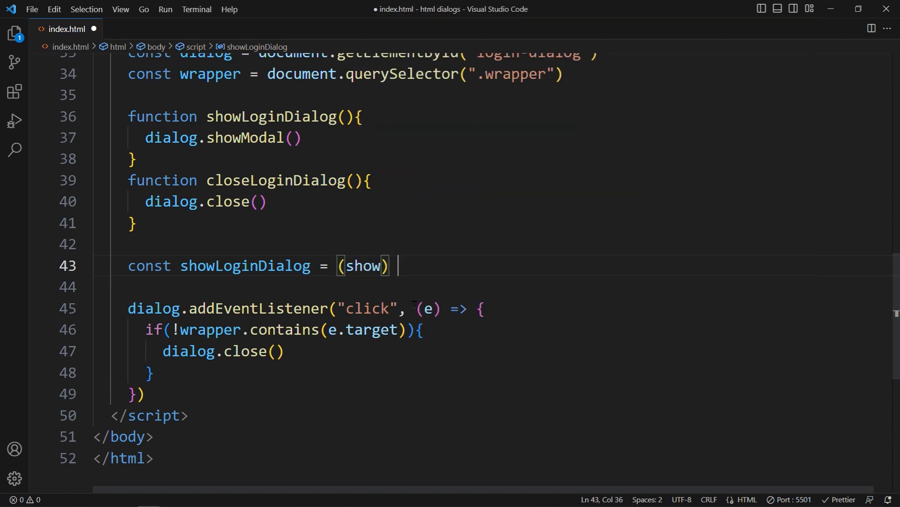
type("=> ")
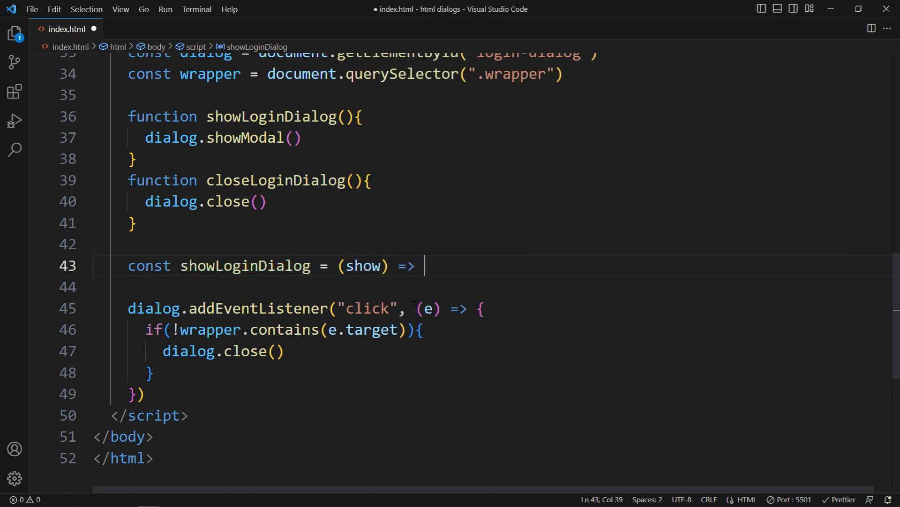
type("show ? ")
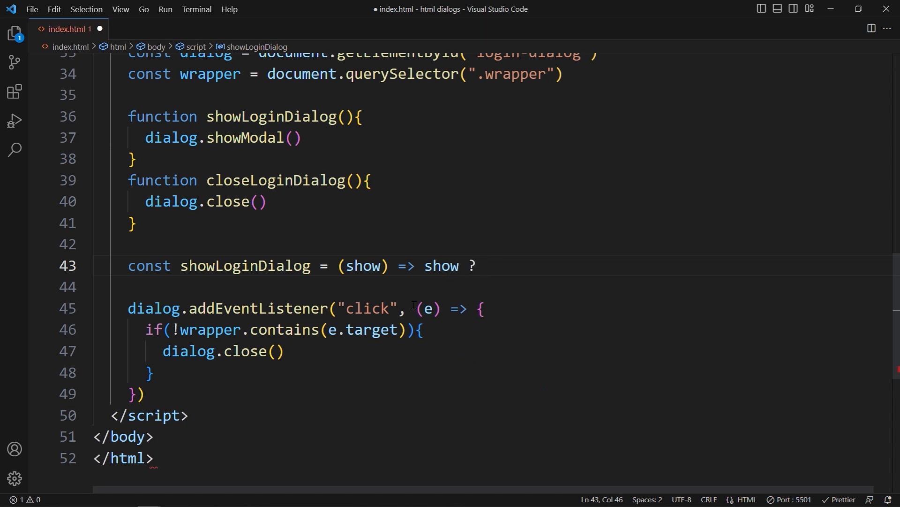
type("dialog.showModal")
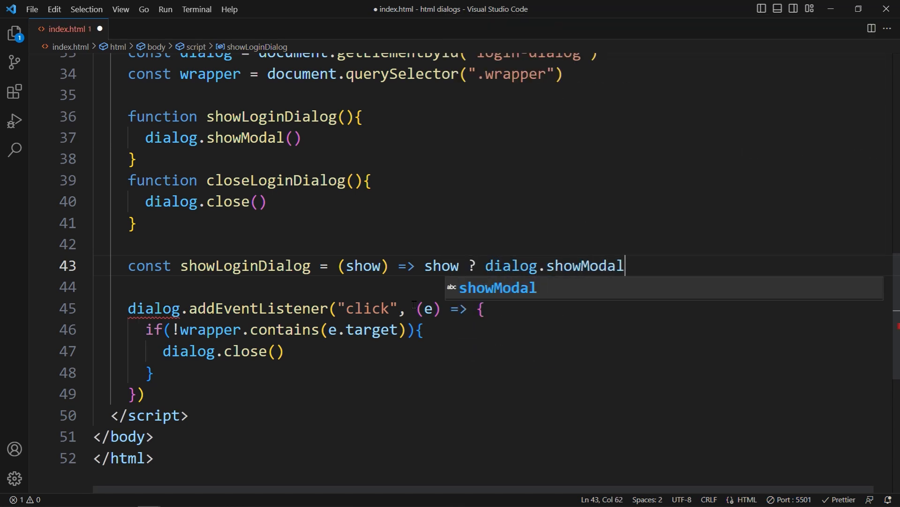
type("() : di")
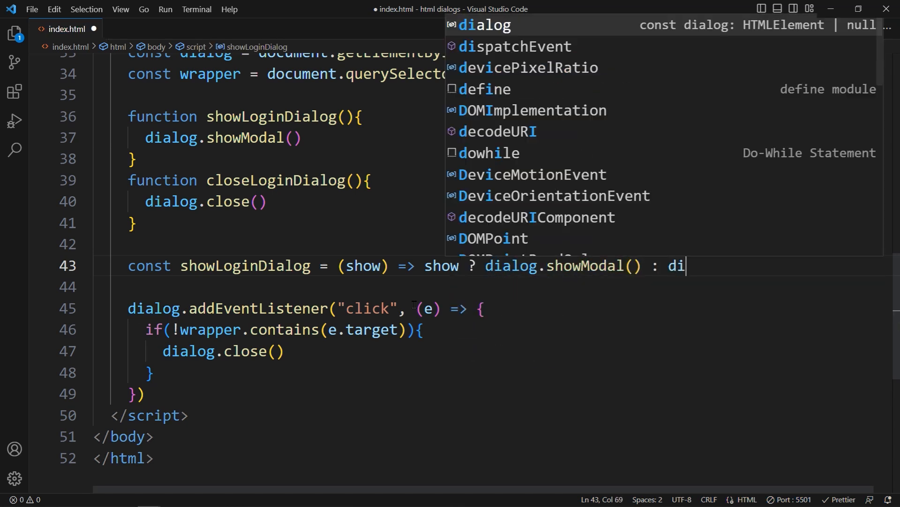
type("alog.close()")
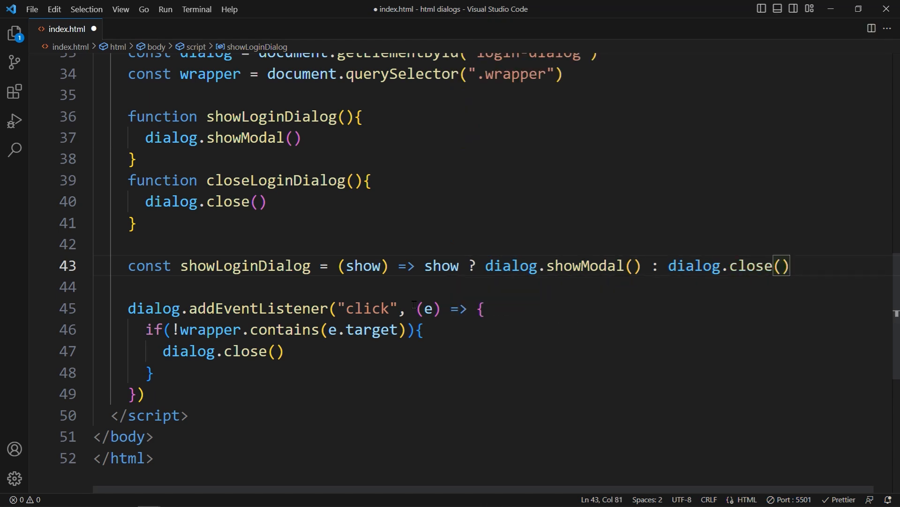
key("ctrl+s")
scroll(450, 267, "up", 2)
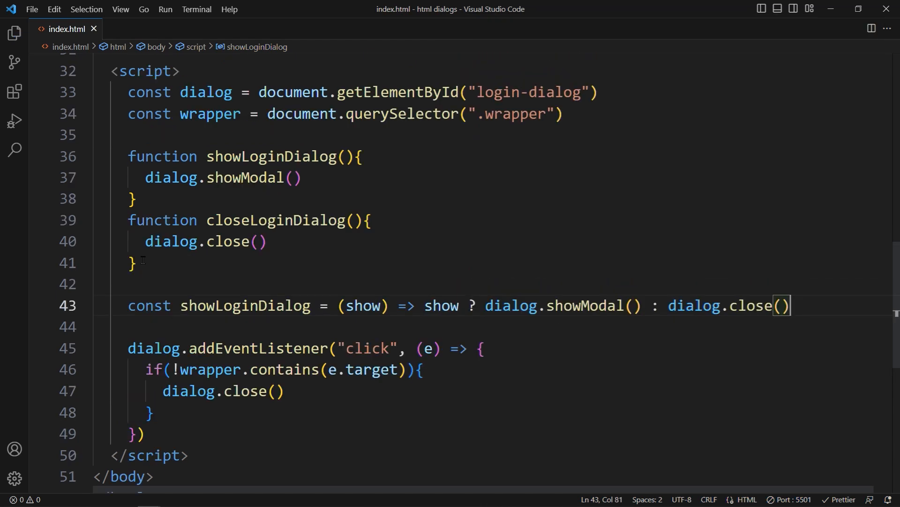
- Delete the two old show/close functions and the leftover blank lines, then save
left_click_drag(143, 262, 128, 156)
key("BackSpace")
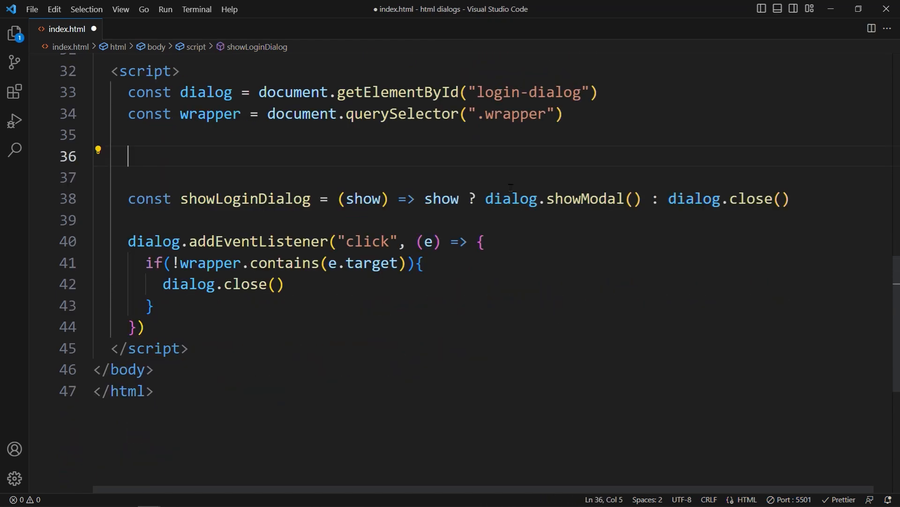
key("BackSpace")
key("BackSpace")
key("BackSpace")
key("BackSpace")
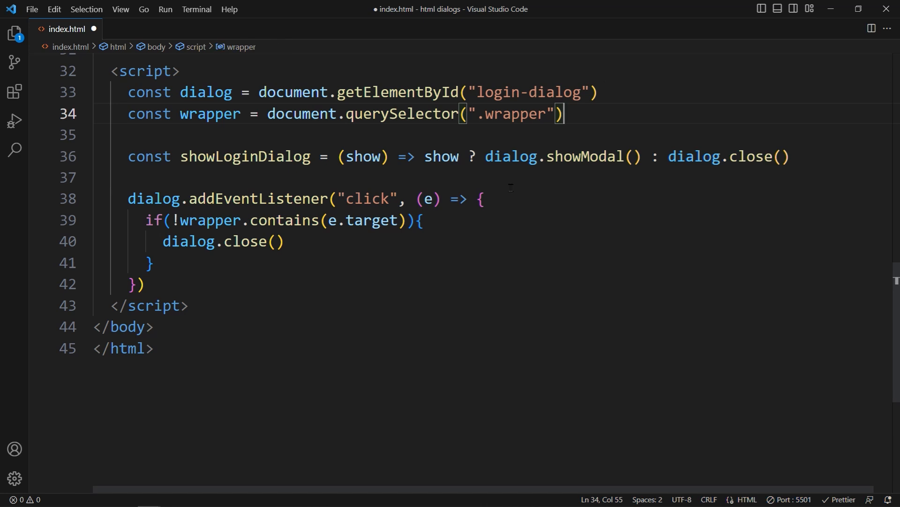
key("ctrl+s")
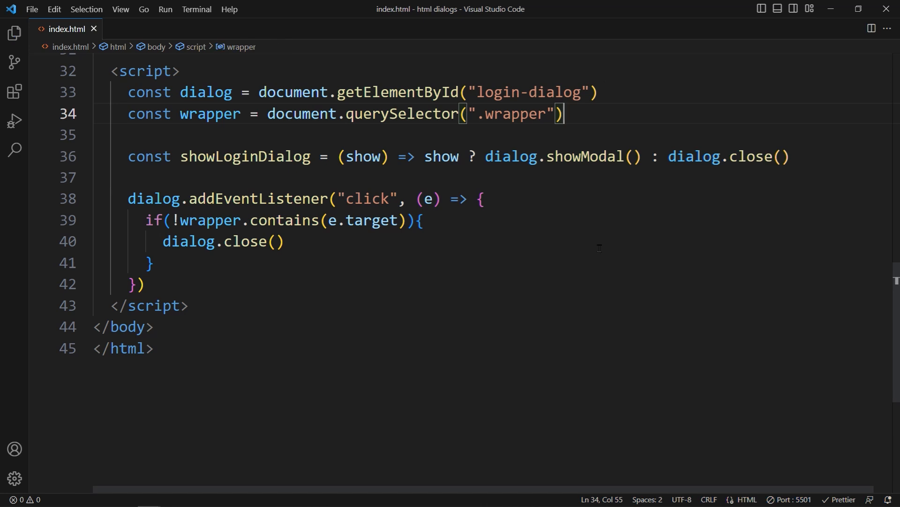
scroll(598, 248, "up", 4)
scroll(598, 248, "up", 6)
- Copy the showLoginDialog name and make the Login button call showLoginDialog(true)
double_click(245, 354)
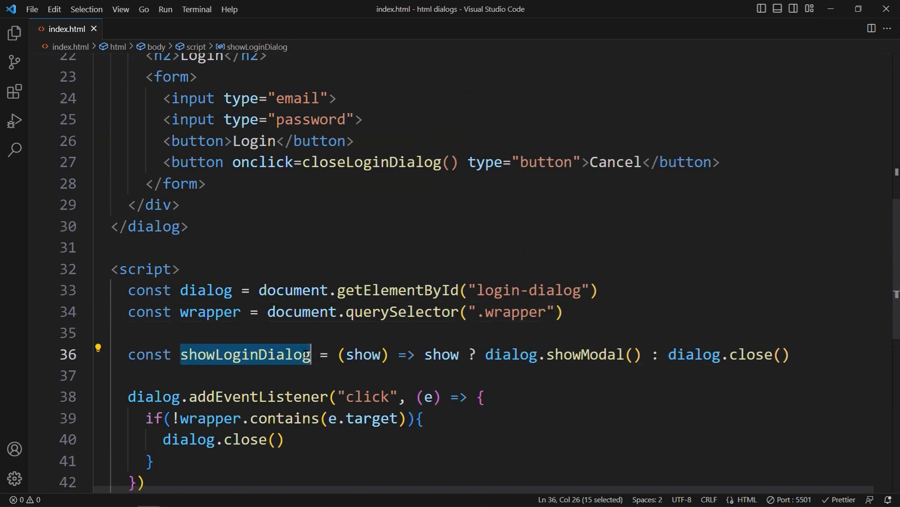
scroll(475, 320, "up", 4)
scroll(475, 320, "up", 2)
left_click(314, 312)
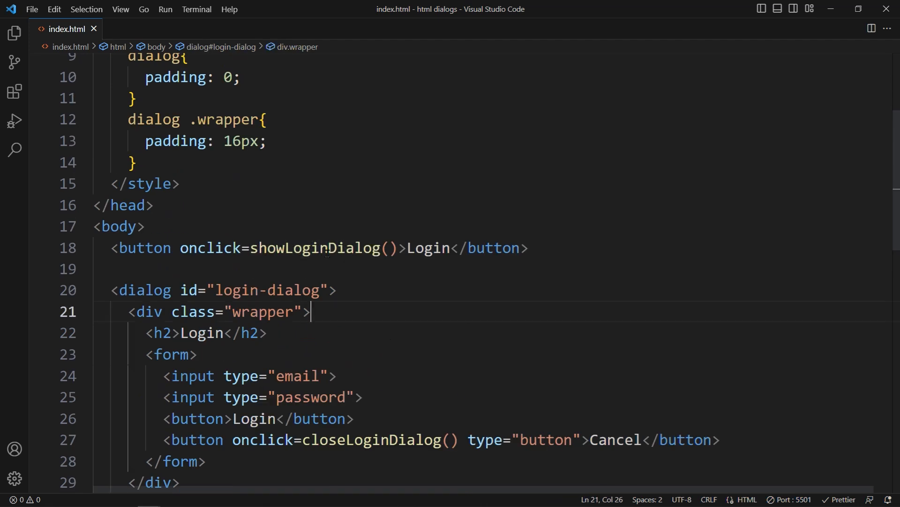
double_click(382, 248)
key("ctrl+c")
left_click(389, 248)
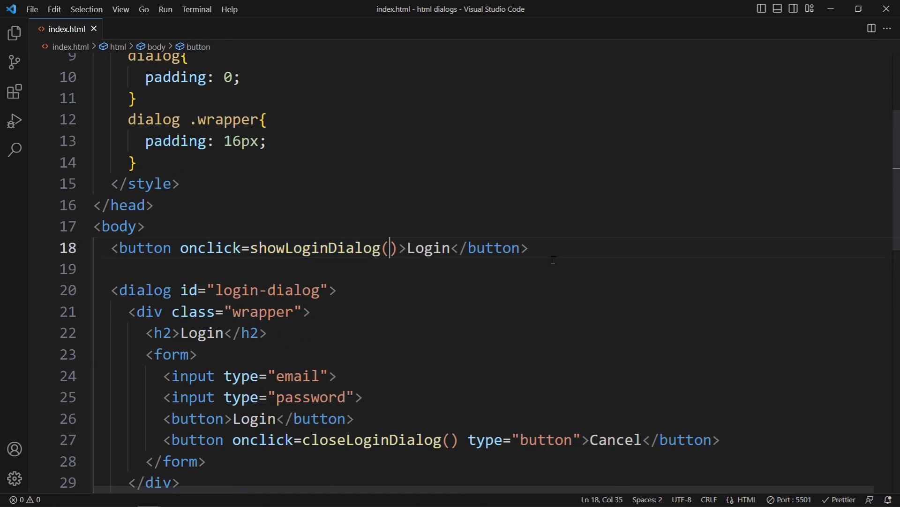
type("true")
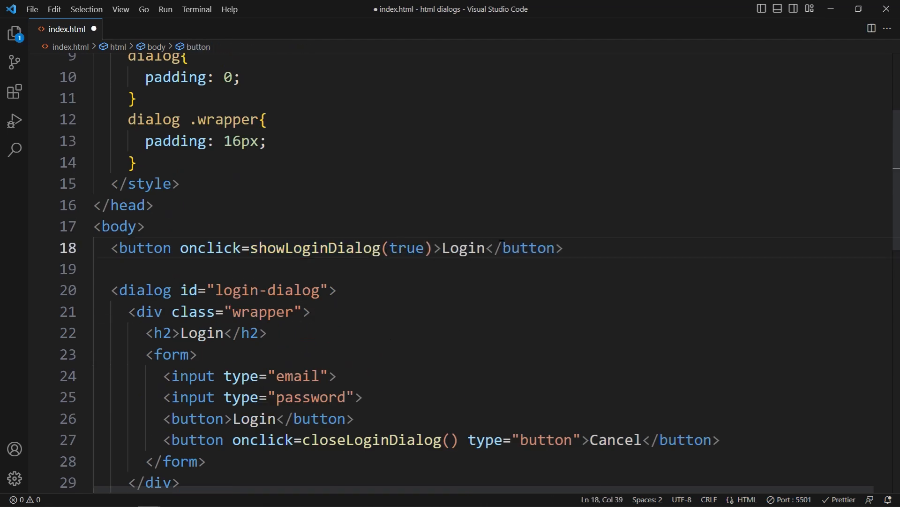
scroll(450, 281, "down", 3)
left_click_drag(303, 281, 443, 281)
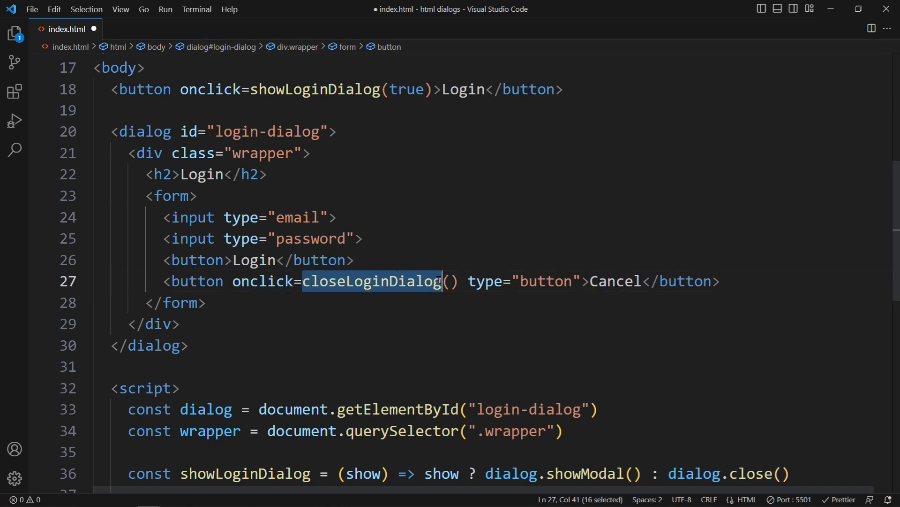
- Make the Cancel button call showLoginDialog(false) instead of closeLoginDialog and save
key("ctrl+v")
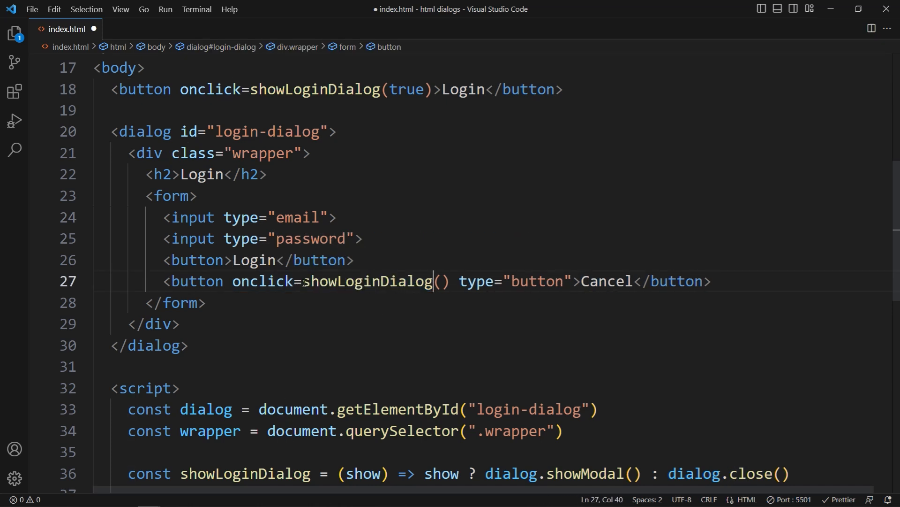
key("Right")
type("false")
key("ctrl+s")
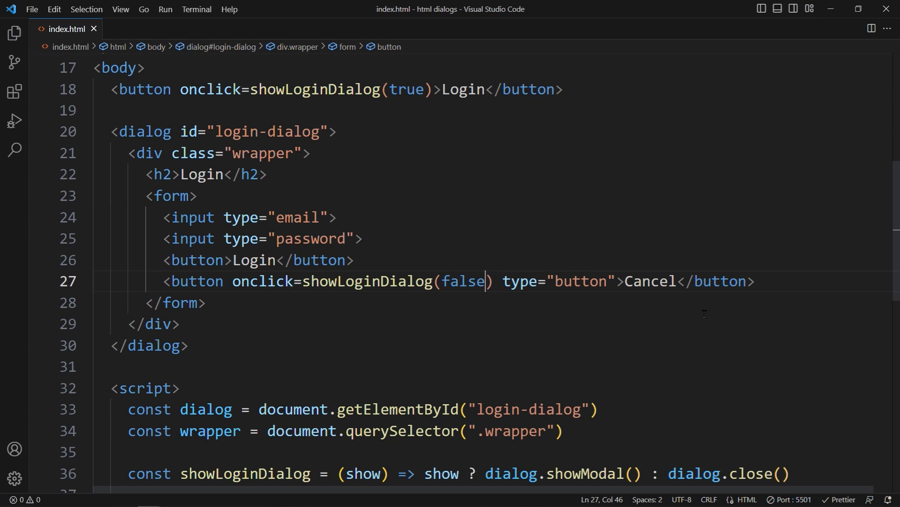
scroll(704, 313, "down", 3)
- Add dialog.addEventListener('click', (e) => !wrapper.contains(e.target) && dialog.close()) under the old listener and save
left_click(704, 316)
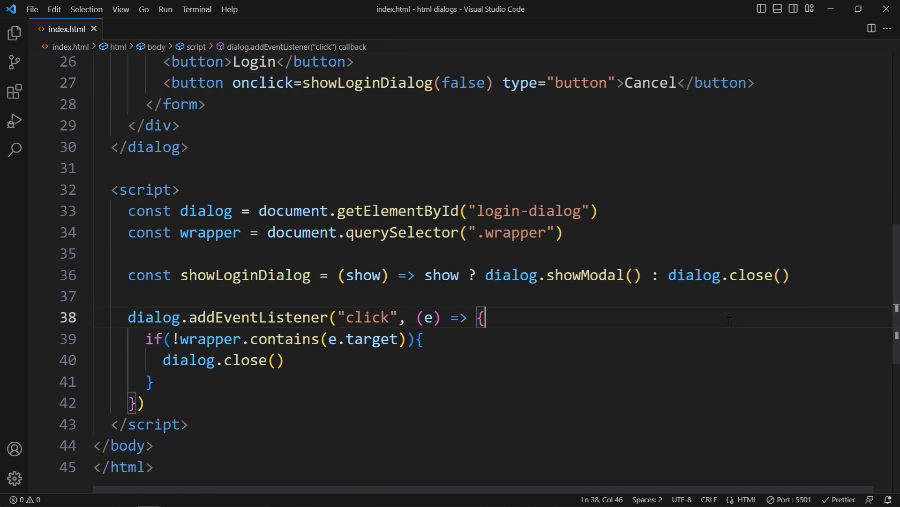
scroll(704, 316, "down", 2)
key("shift+Up")
key("shift+Up")
key("shift+Up")
key("shift+Home")
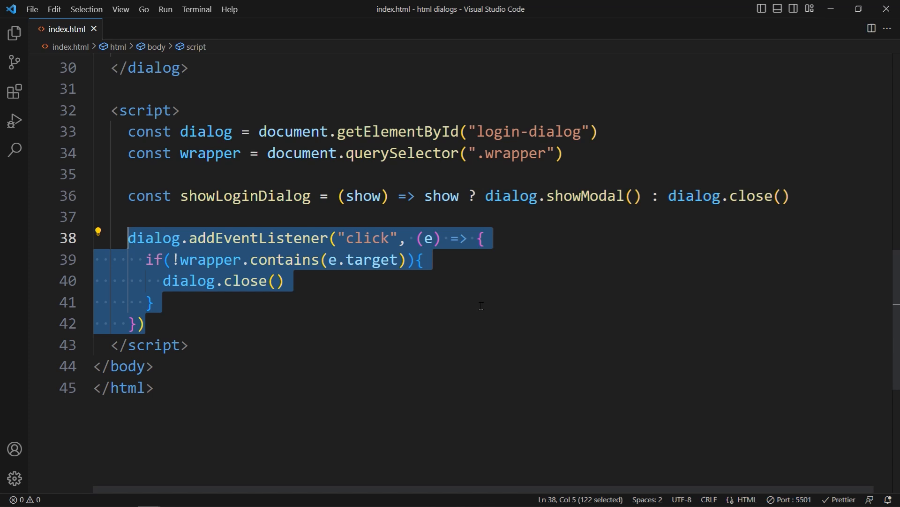
key("Right")
key("Return")
key("Return")
type("dialog.addEventListener('cli")
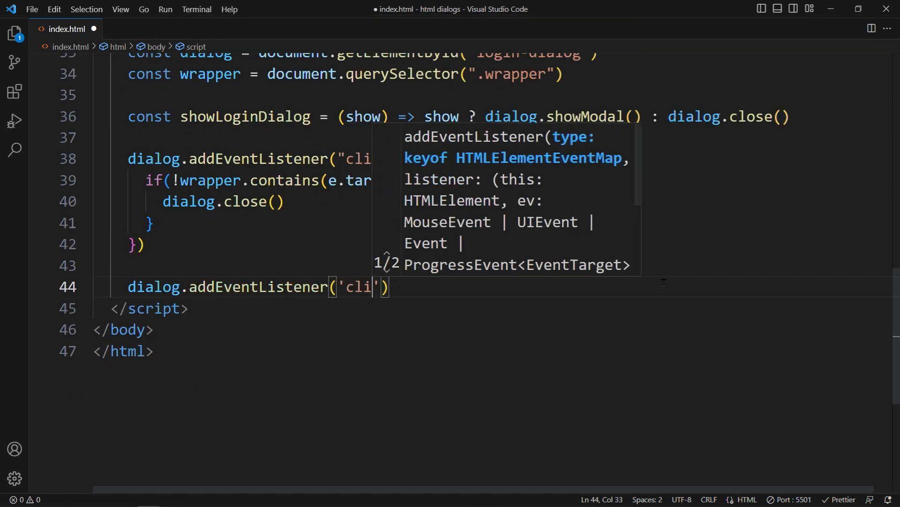
type("ck', (e) =>")
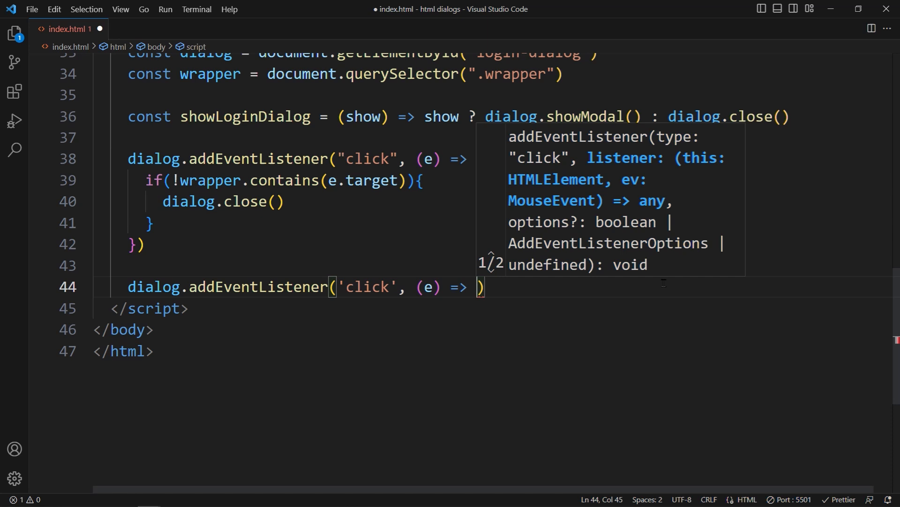
type("!wrapper.contains(")
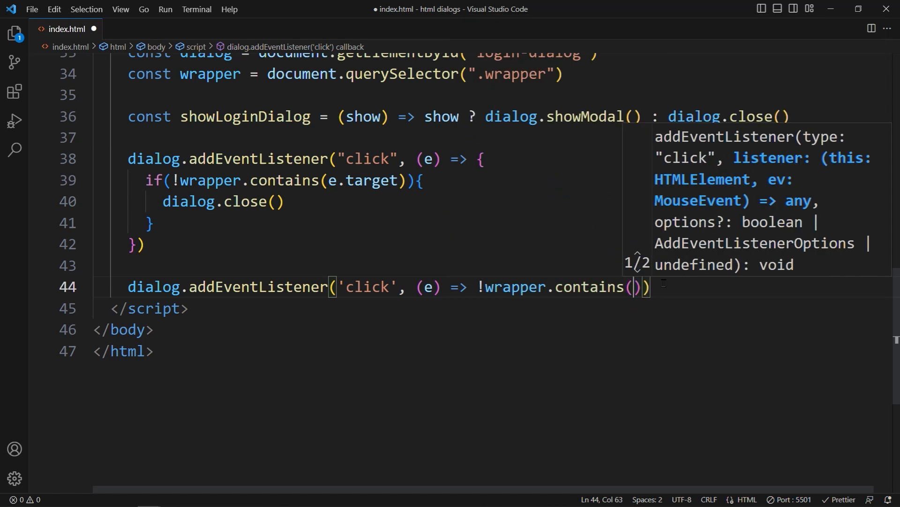
type("e.target) ")
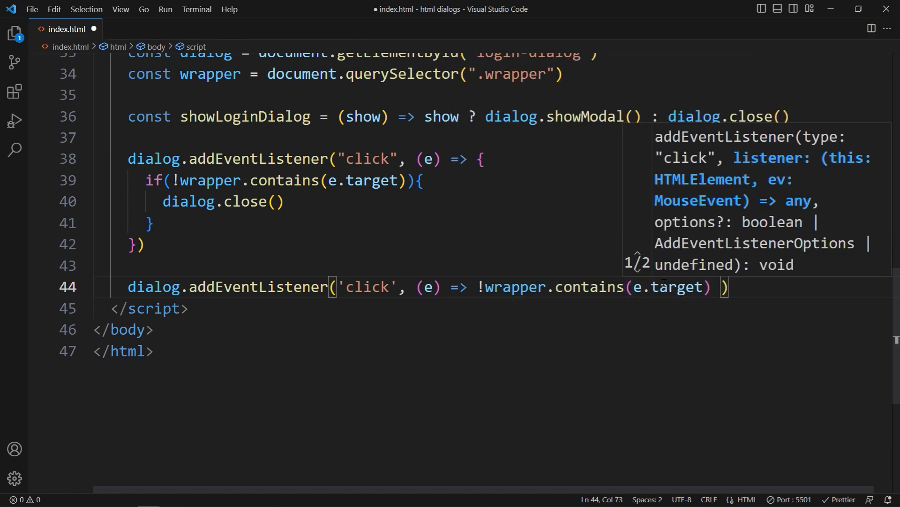
type("&& dialog")
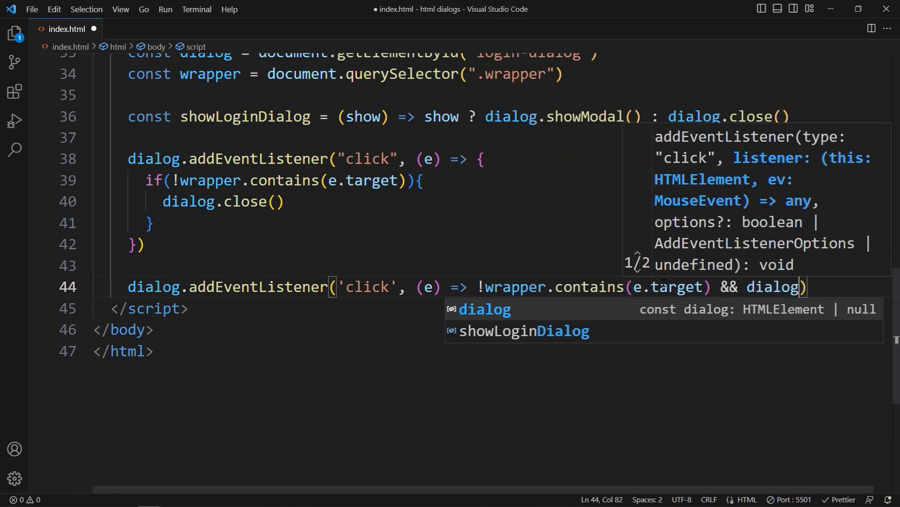
type(".close()")
key("ctrl+s")
left_click(487, 407)
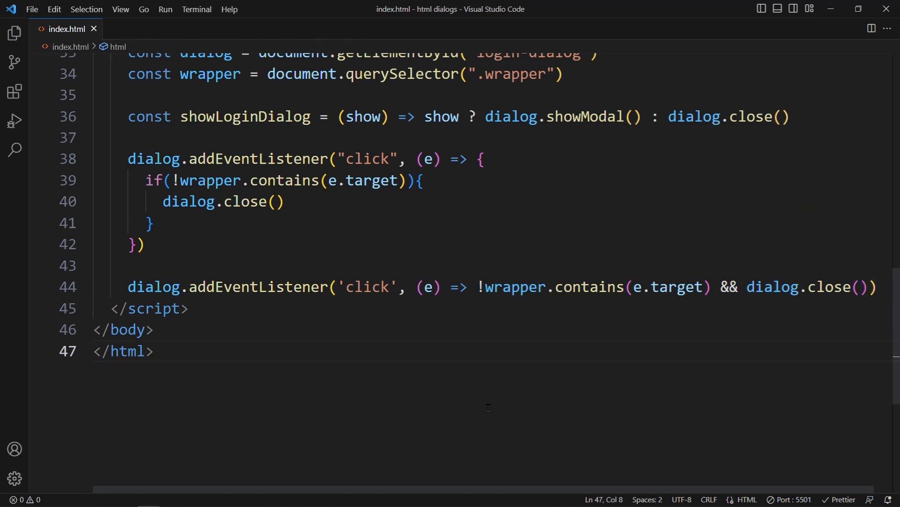
- Delete the old multi-line addEventListener block and blank lines so the one-line listener sits under showLoginDialog, then save
left_click_drag(145, 247, 105, 116)
key("shift+Down")
key("Delete")
key("BackSpace")
key("BackSpace")
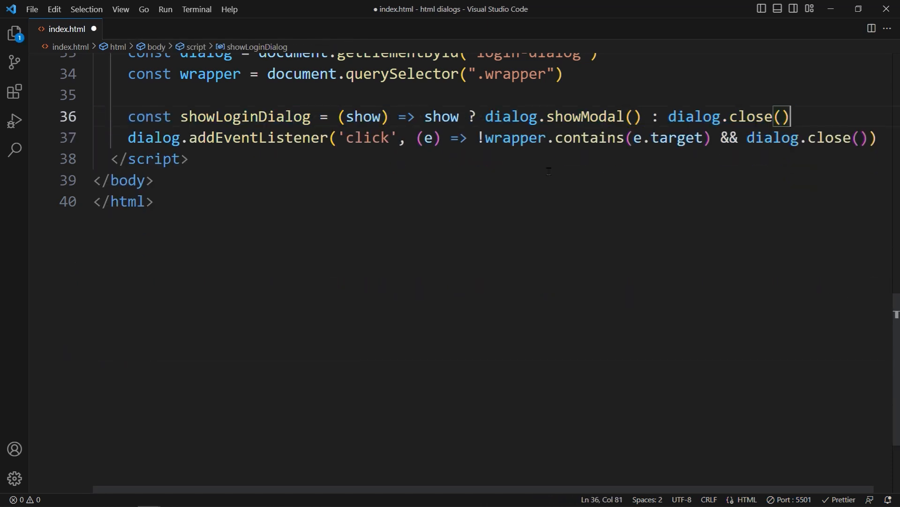
key("ctrl+s")
scroll(549, 171, "up", 4)
scroll(569, 334, "up", 1)
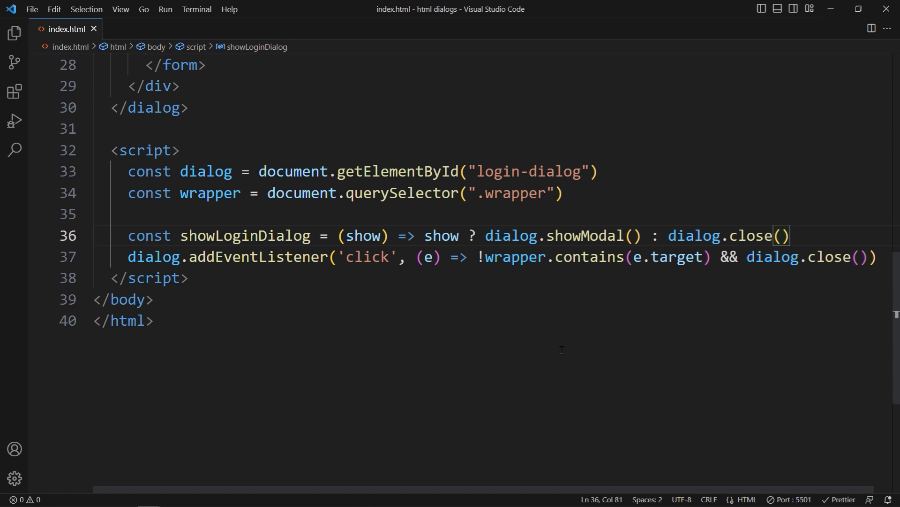